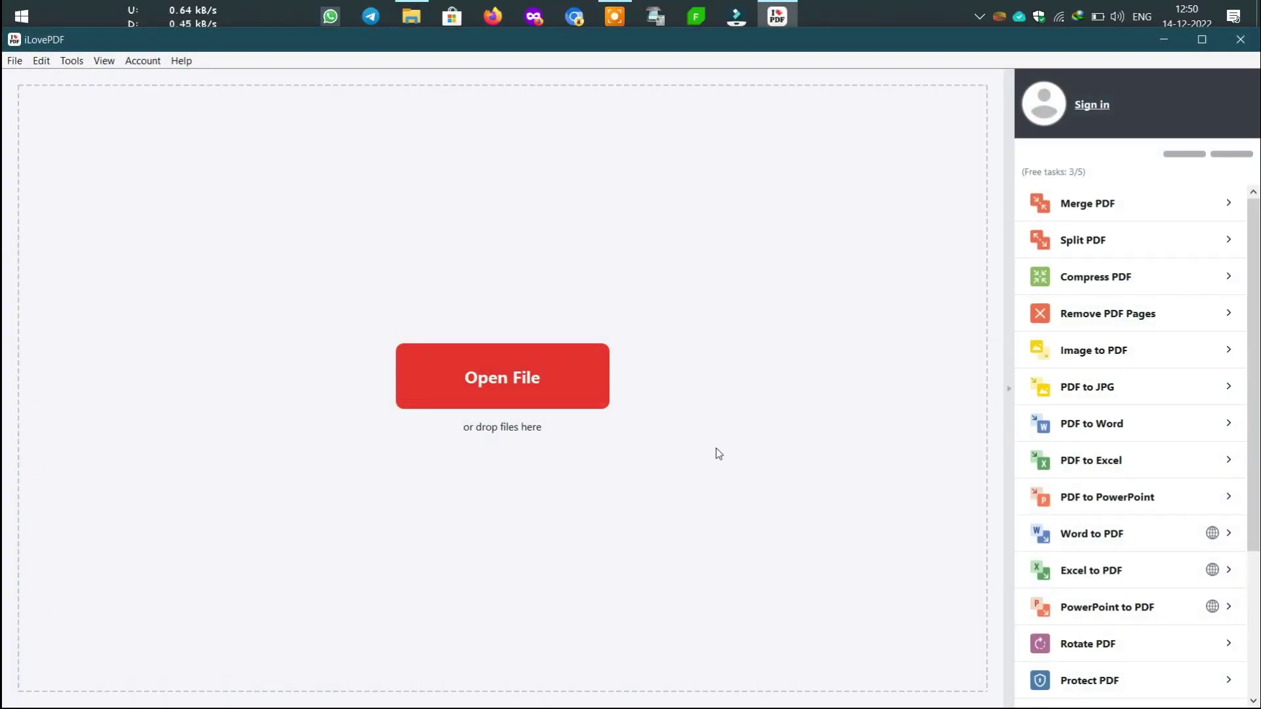
Step: Convert test_internet_connection.docx from the Desktop to PDF with the Word to PDF tool, leaving automatic opening of the output folder enabled
{"action": "scroll", "coordinate": [1185, 490], "scroll_direction": "down", "scroll_amount": 3}
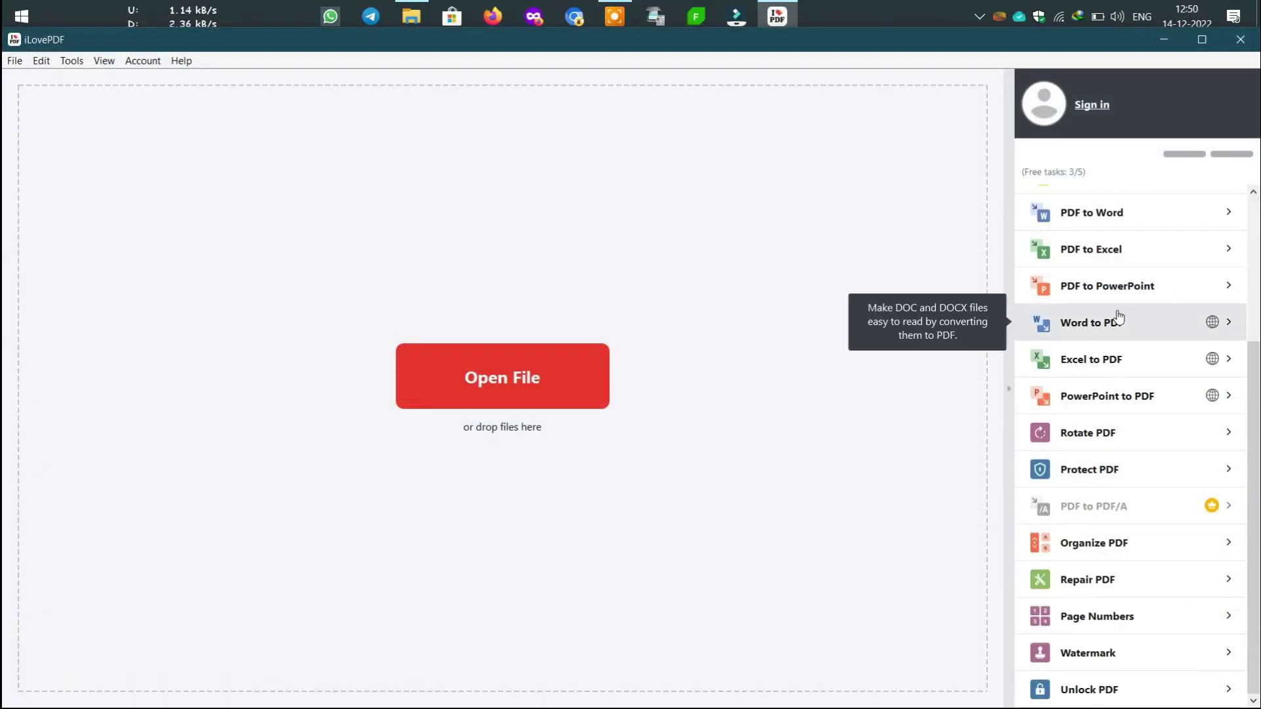
{"action": "left_click", "coordinate": [1156, 313]}
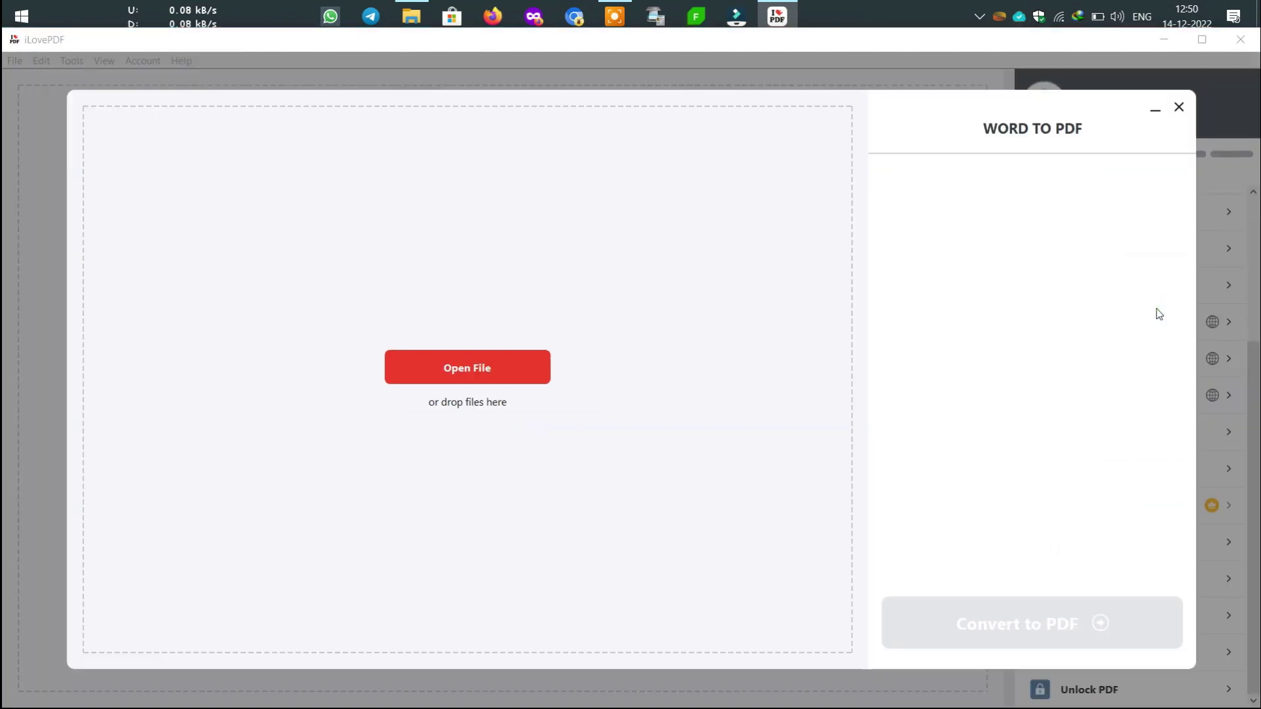
{"action": "left_click", "coordinate": [525, 365]}
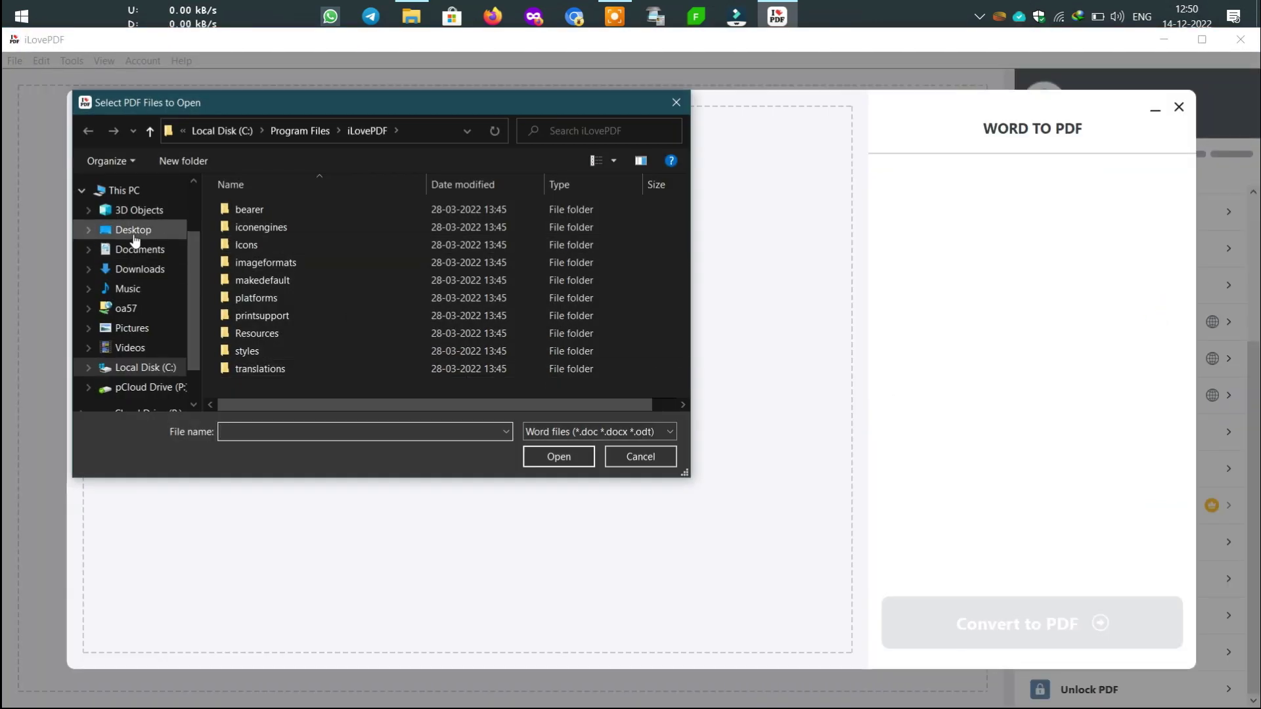
{"action": "left_click", "coordinate": [133, 229]}
{"action": "double_click", "coordinate": [254, 227]}
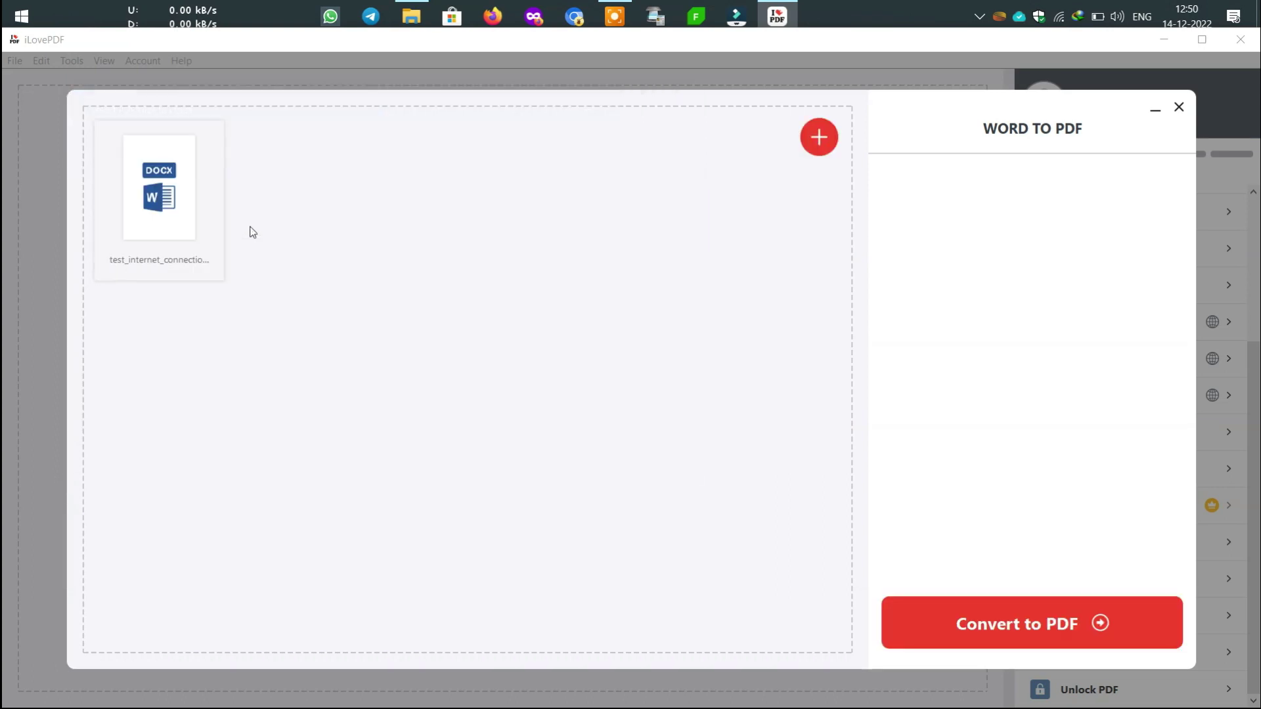
{"action": "left_click", "coordinate": [994, 630]}
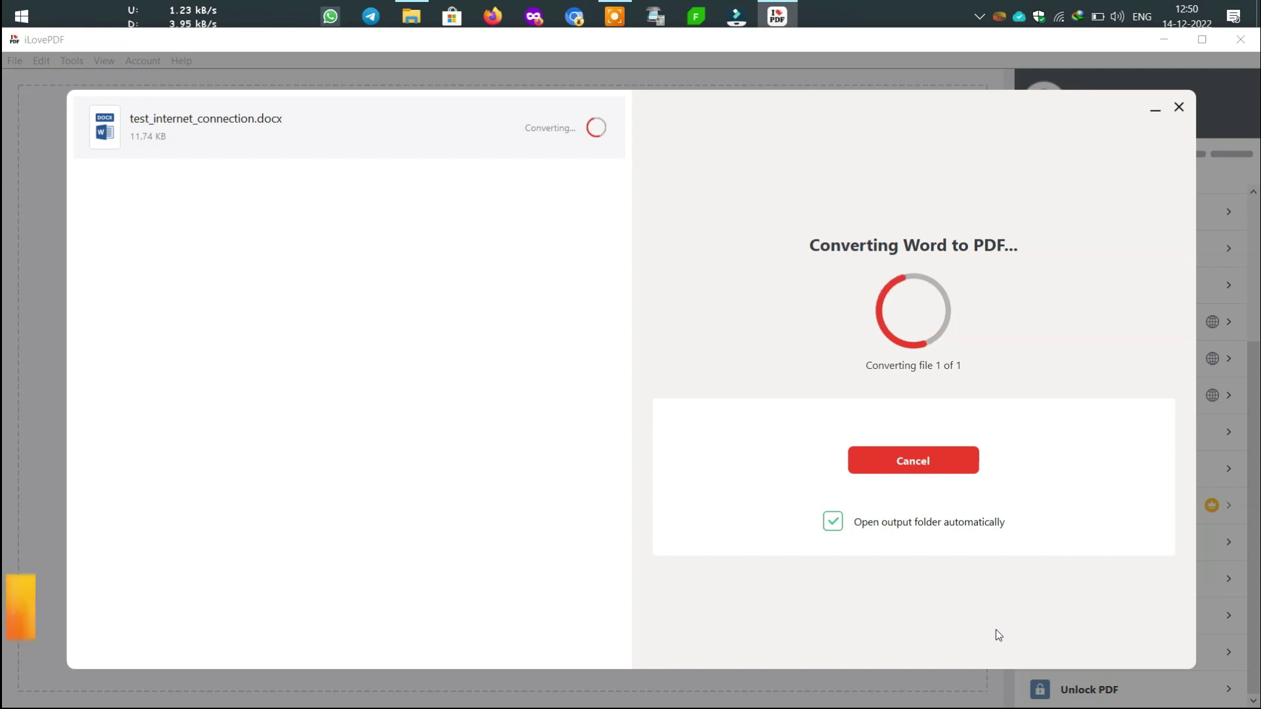
{"action": "left_click", "coordinate": [834, 529]}
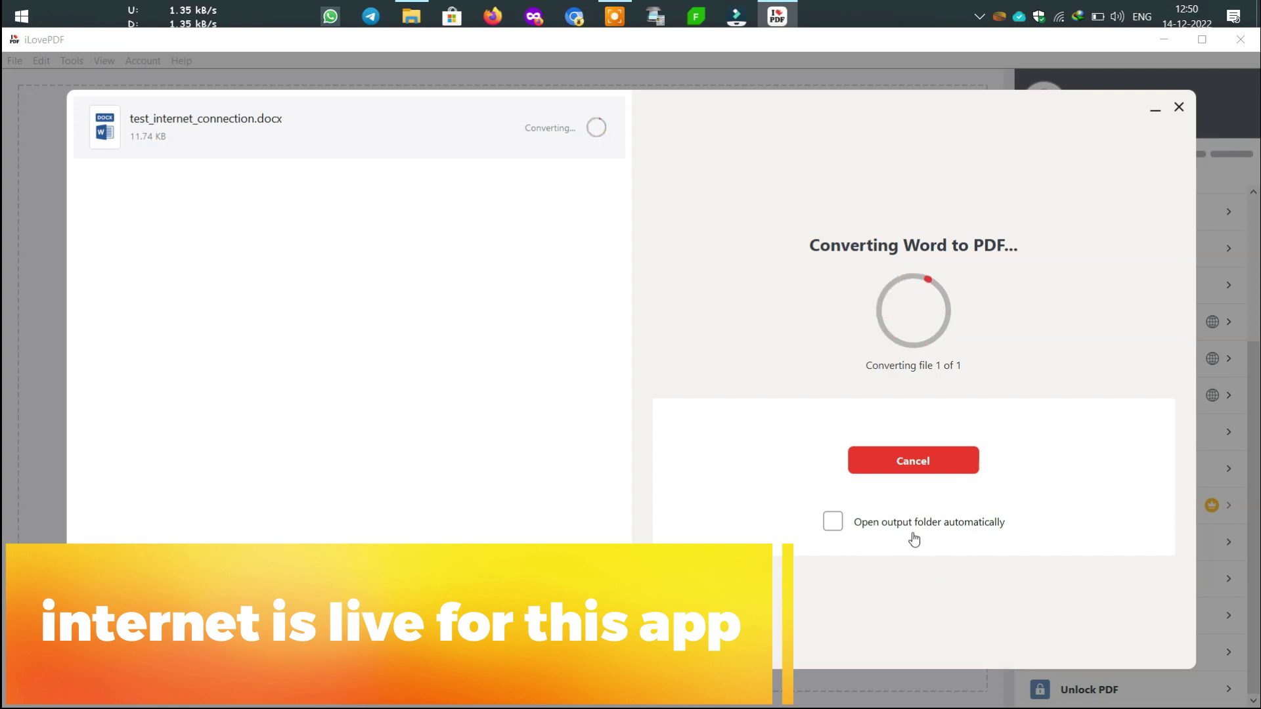
{"action": "left_click", "coordinate": [834, 523]}
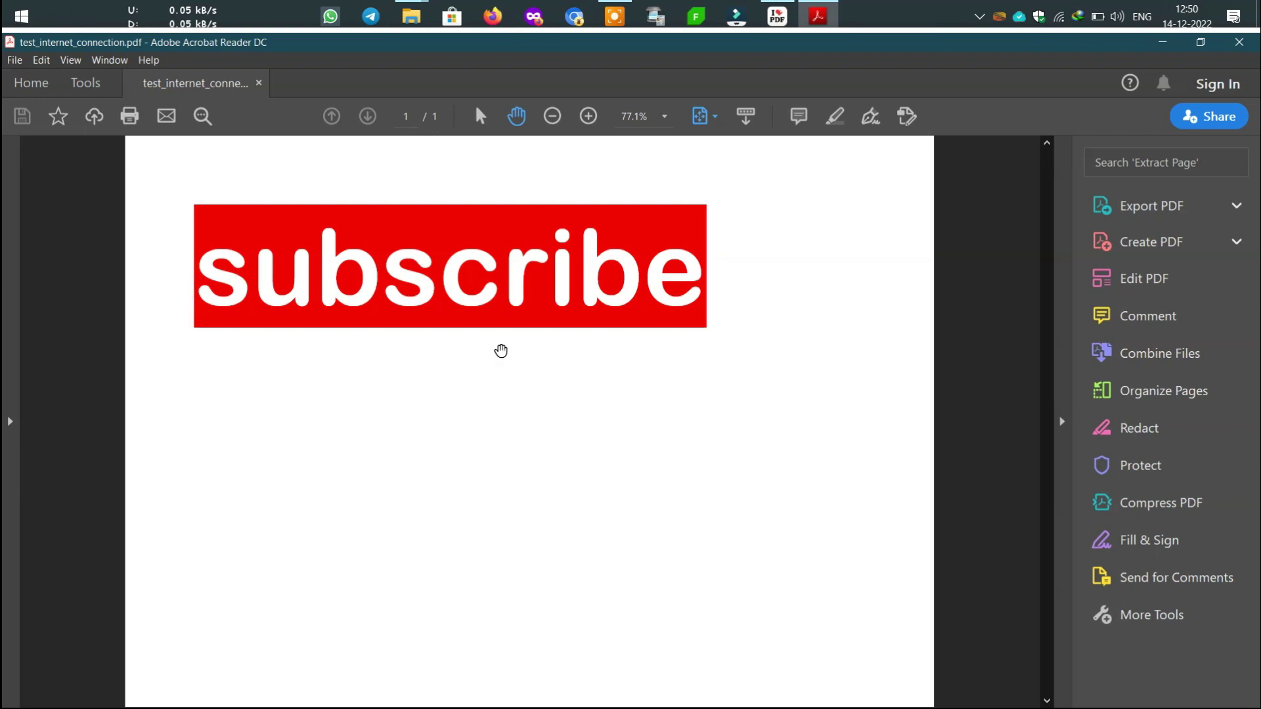
Step: Look over the converted test_internet_connection.pdf, and close it along with the iLovePDF_Output folder
{"action": "scroll", "coordinate": [290, 251], "scroll_direction": "up", "scroll_amount": 1}
{"action": "scroll", "coordinate": [290, 250], "scroll_direction": "down", "scroll_amount": 2}
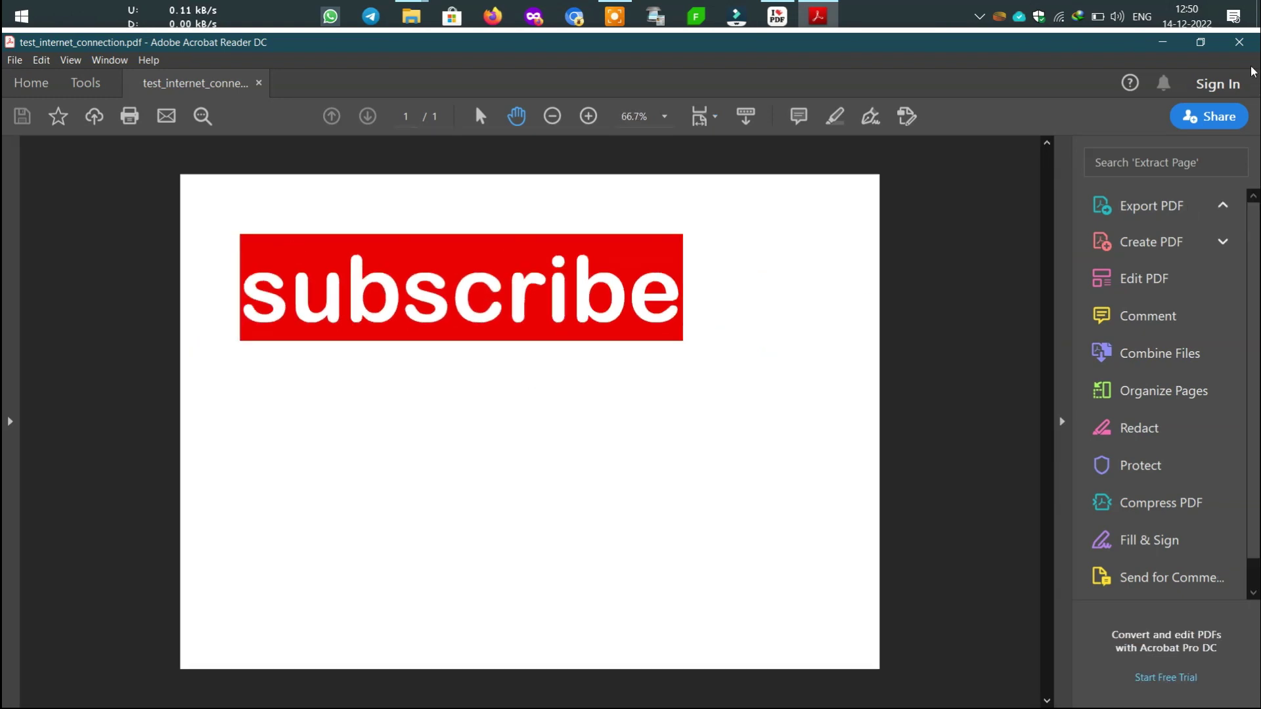
{"action": "left_click", "coordinate": [1240, 42]}
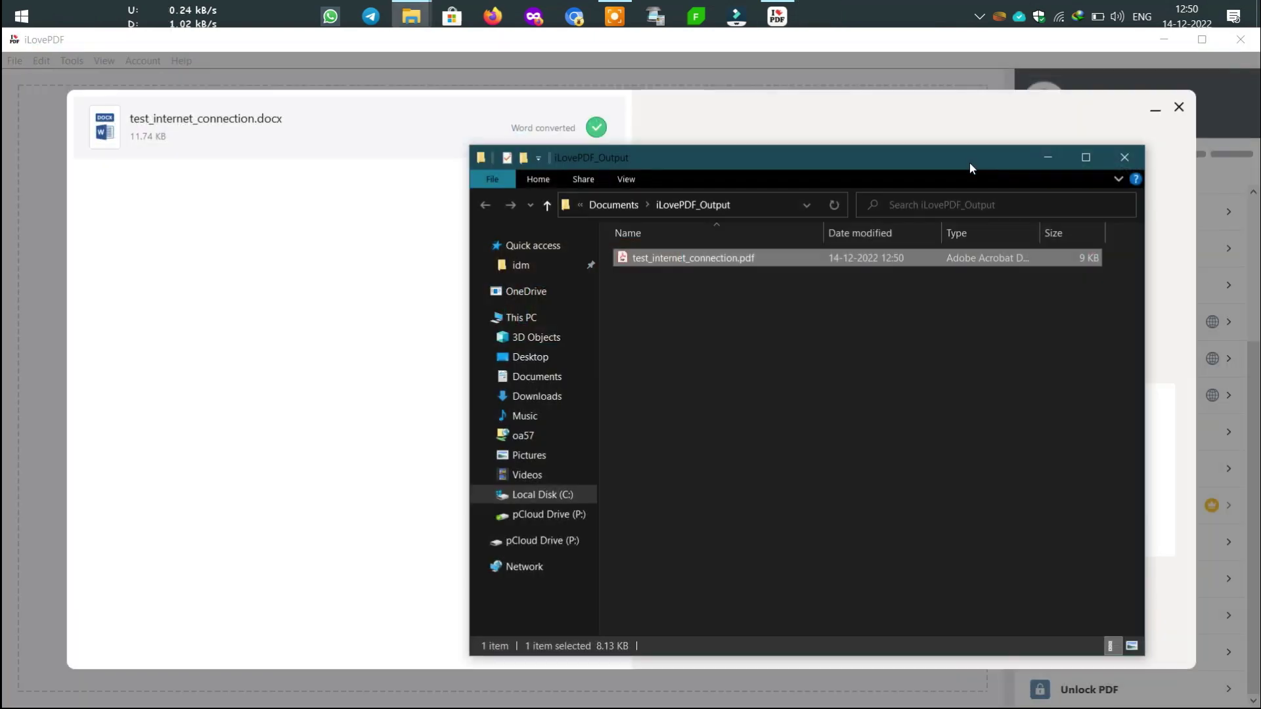
{"action": "left_click", "coordinate": [1124, 157]}
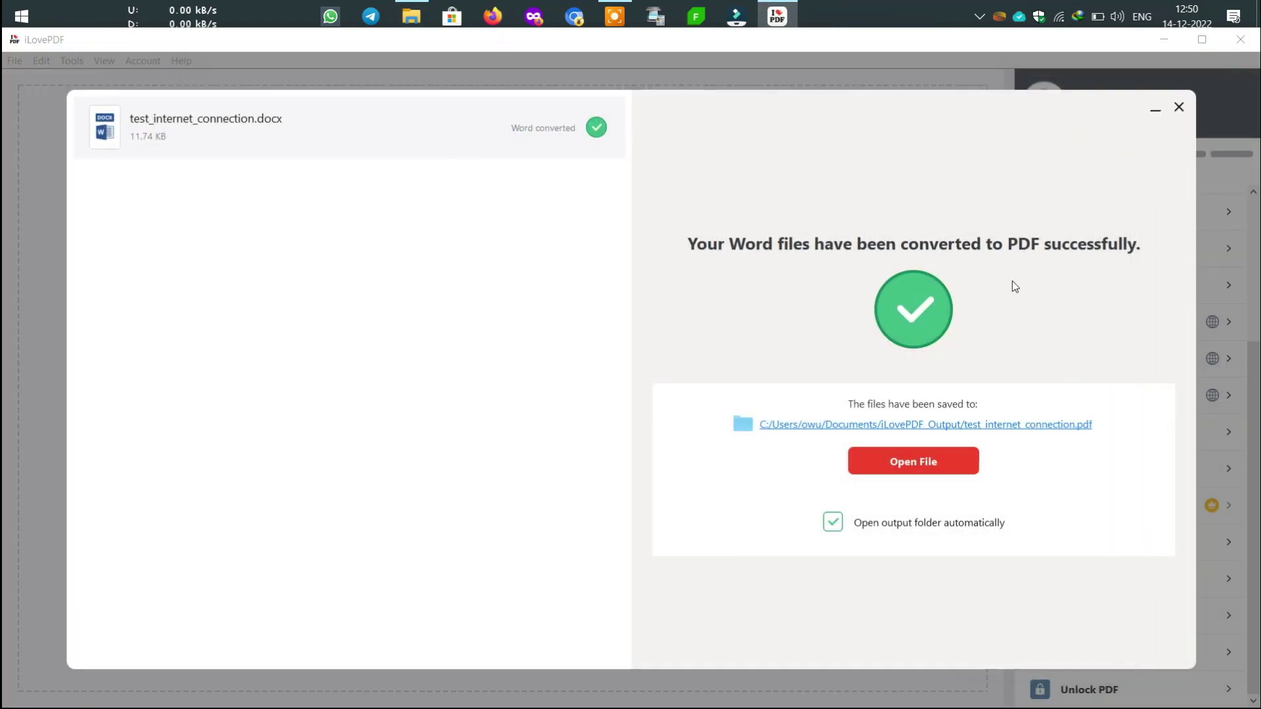
Step: Close the finished Word to PDF conversion and exit iLovePDF
{"action": "left_click", "coordinate": [1178, 107]}
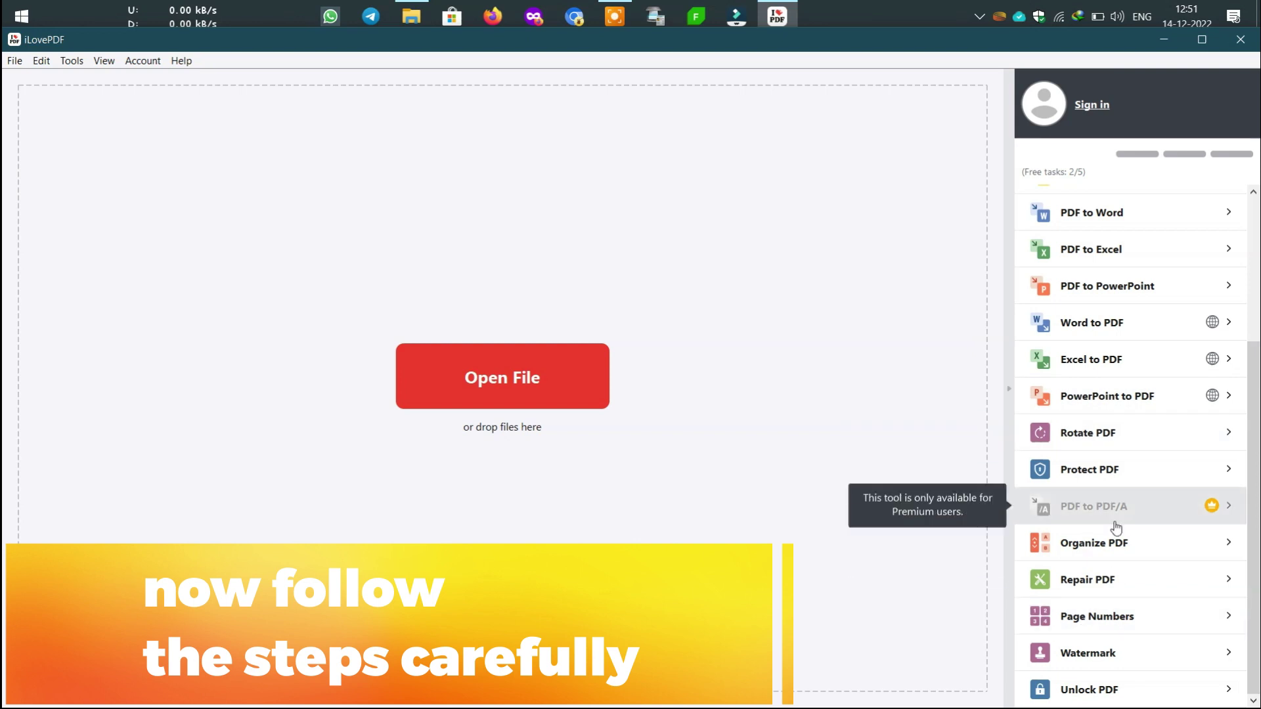
{"action": "scroll", "coordinate": [1111, 519], "scroll_direction": "up", "scroll_amount": 3}
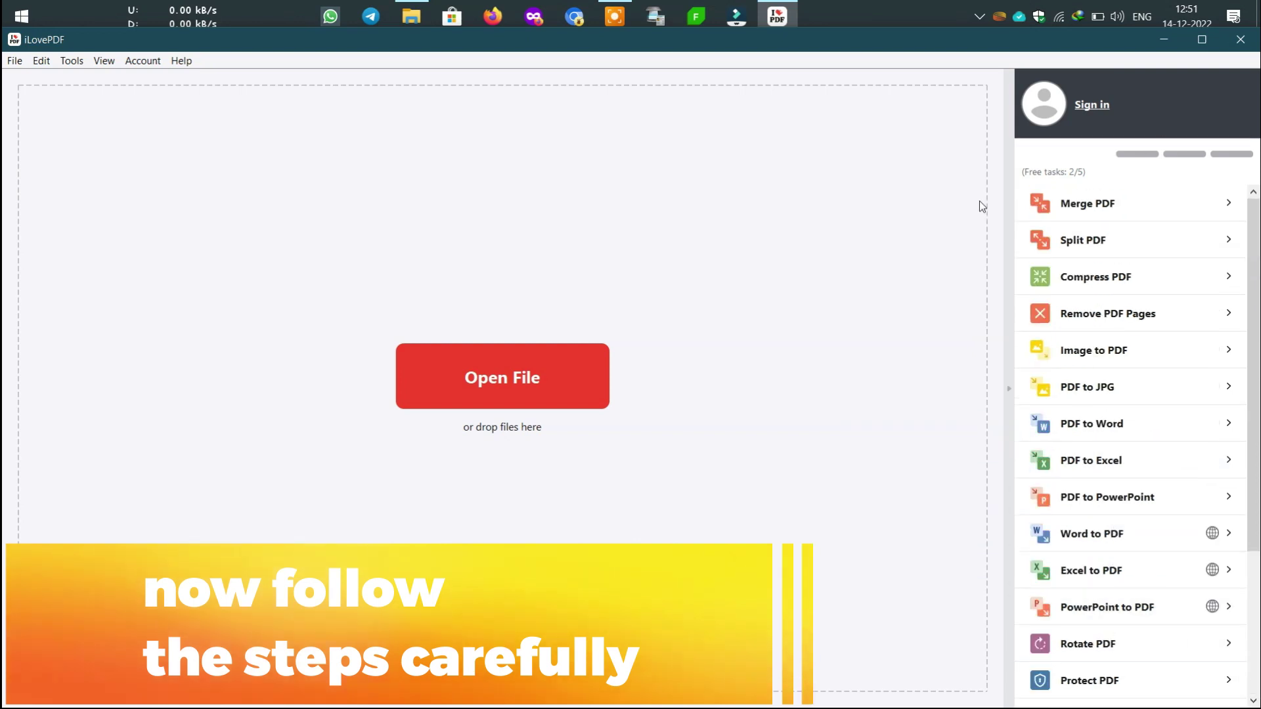
{"action": "left_click", "coordinate": [1240, 39]}
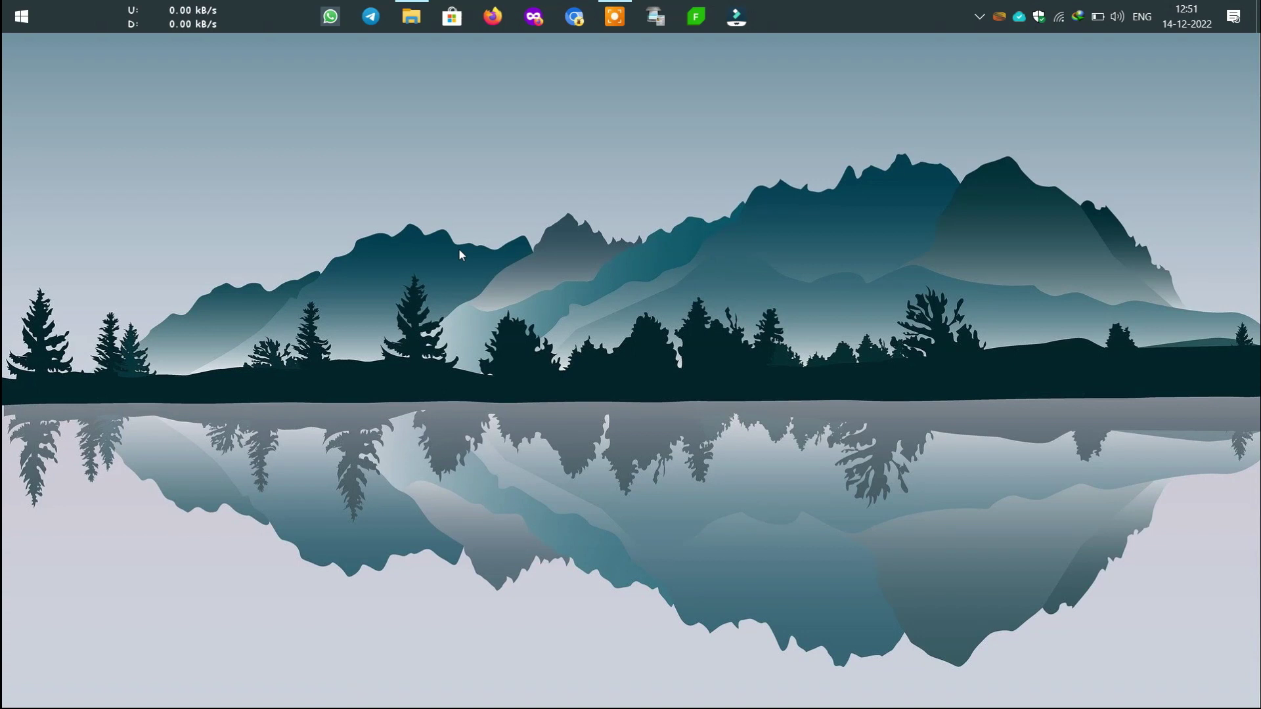
Step: Search Windows for "firewa" and open Windows Defender Firewall
{"action": "key", "text": "super"}
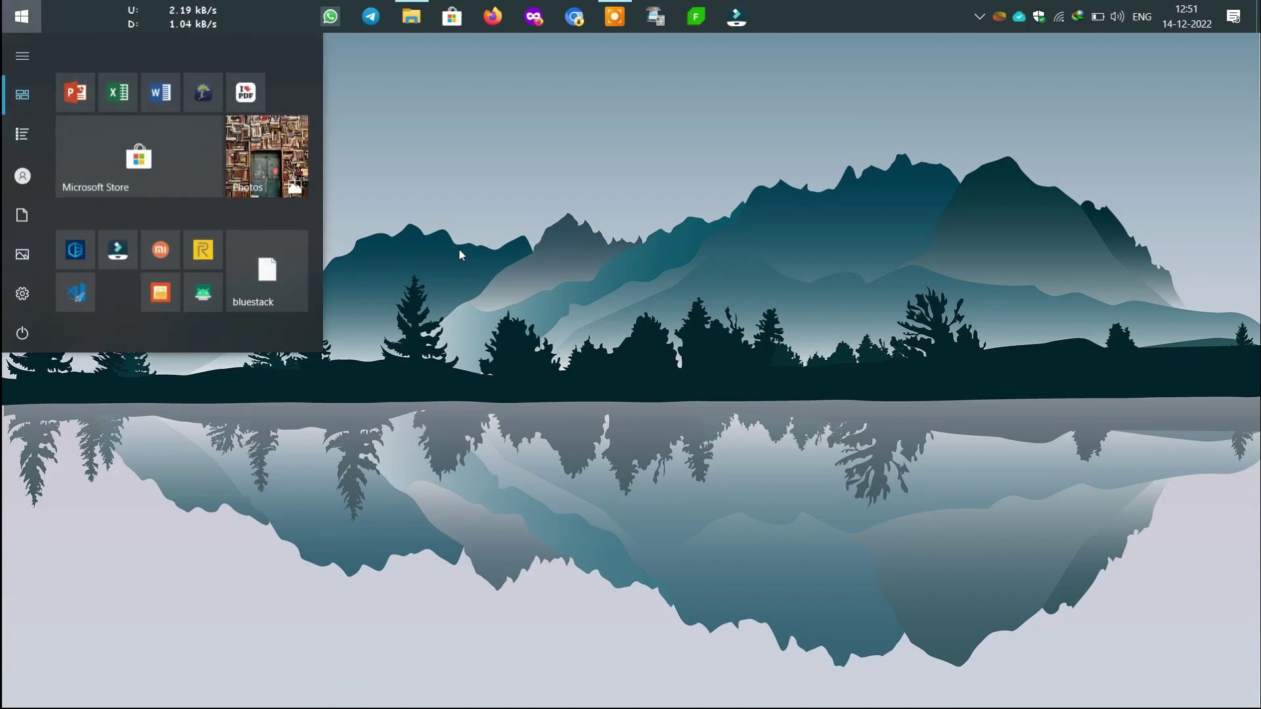
{"action": "type", "text": "fire"}
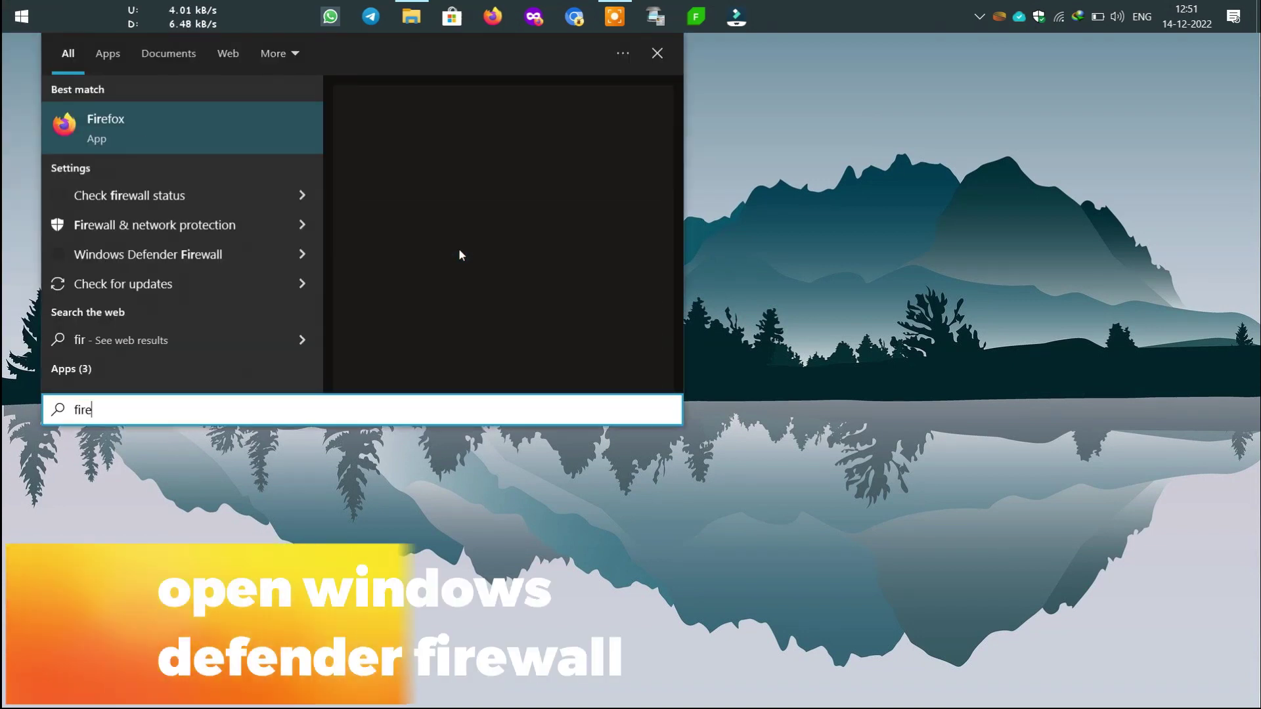
{"action": "type", "text": "w"}
{"action": "key", "text": "BackSpace"}
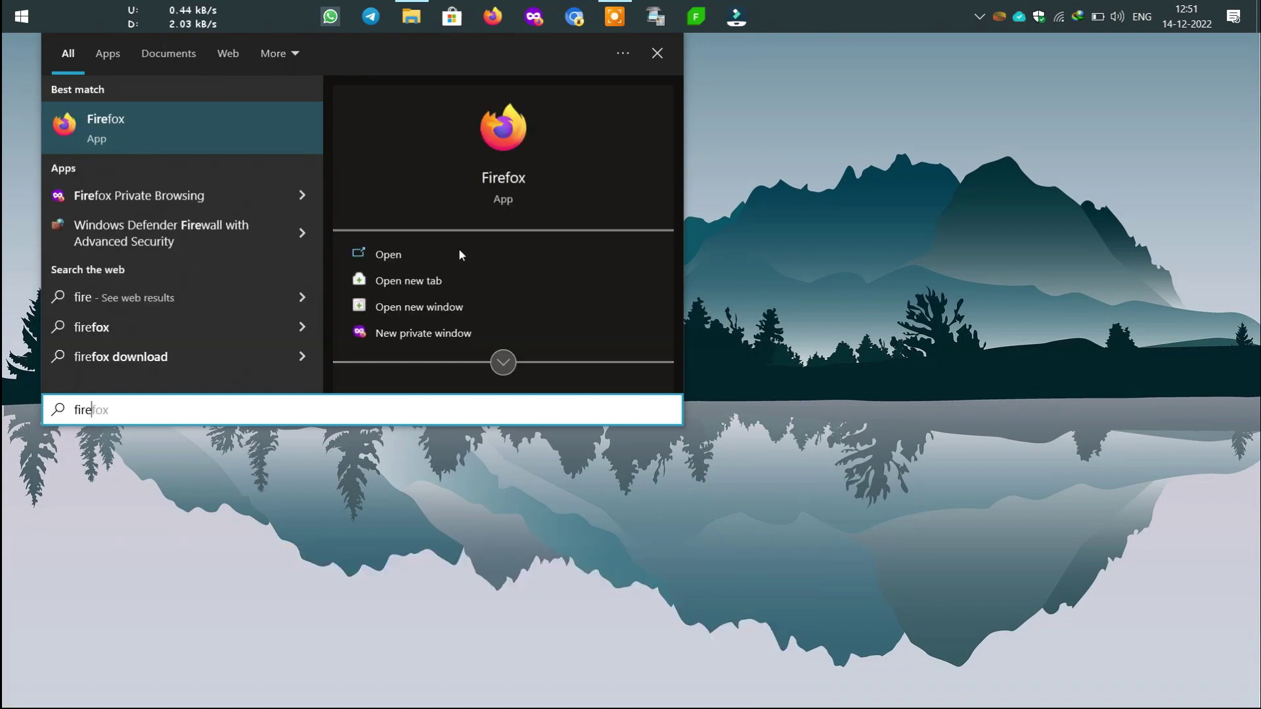
{"action": "type", "text": "wa"}
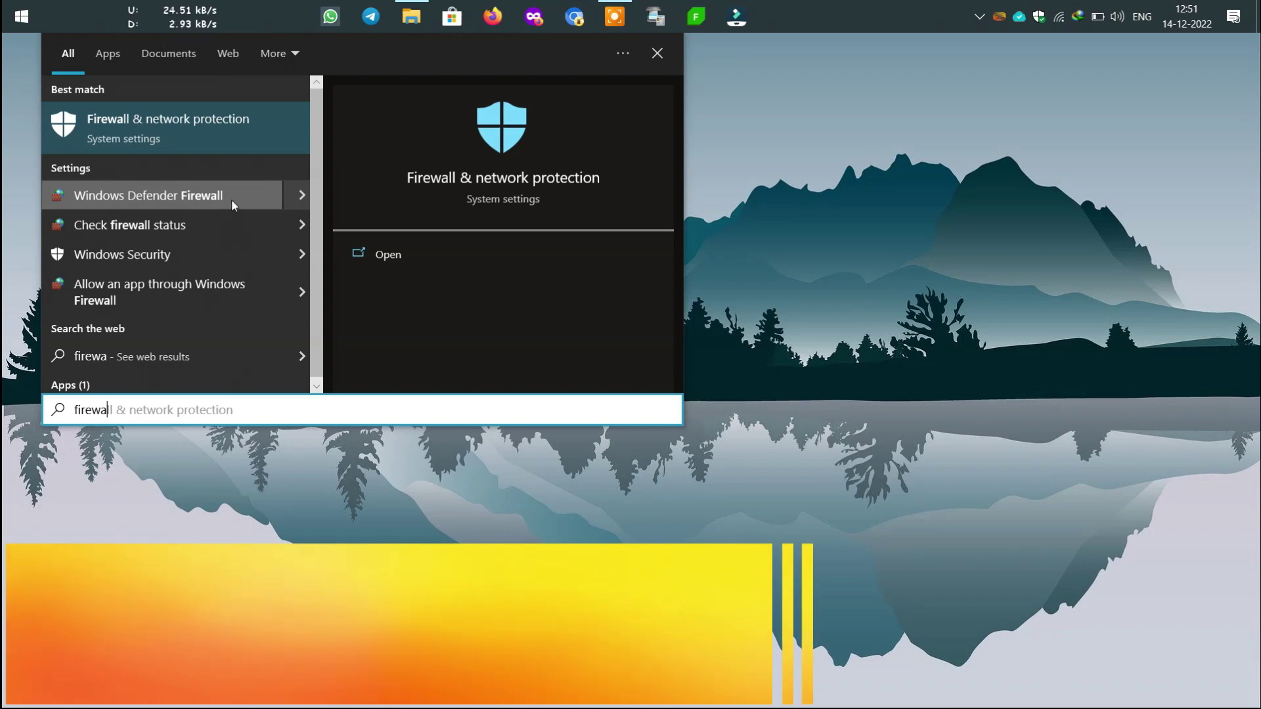
{"action": "left_click", "coordinate": [199, 200]}
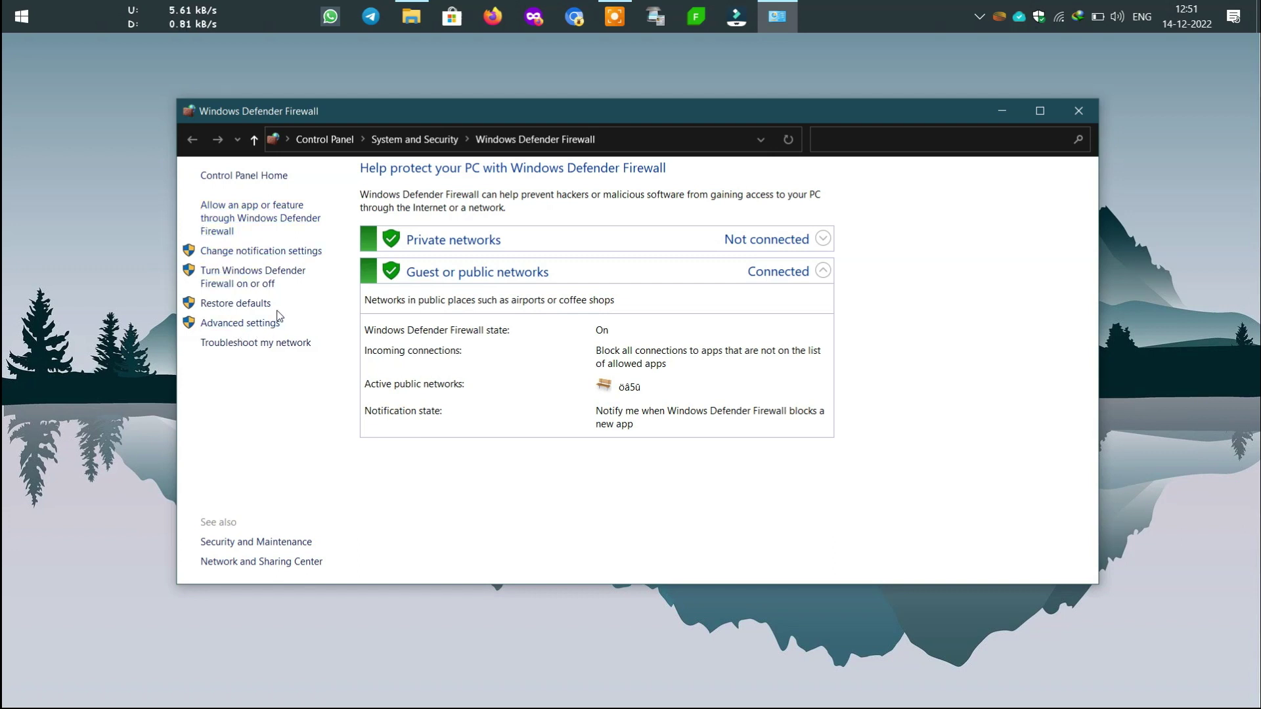
Step: Open the firewall's advanced settings in a maximized window and close the basic firewall window
{"action": "left_click", "coordinate": [236, 327]}
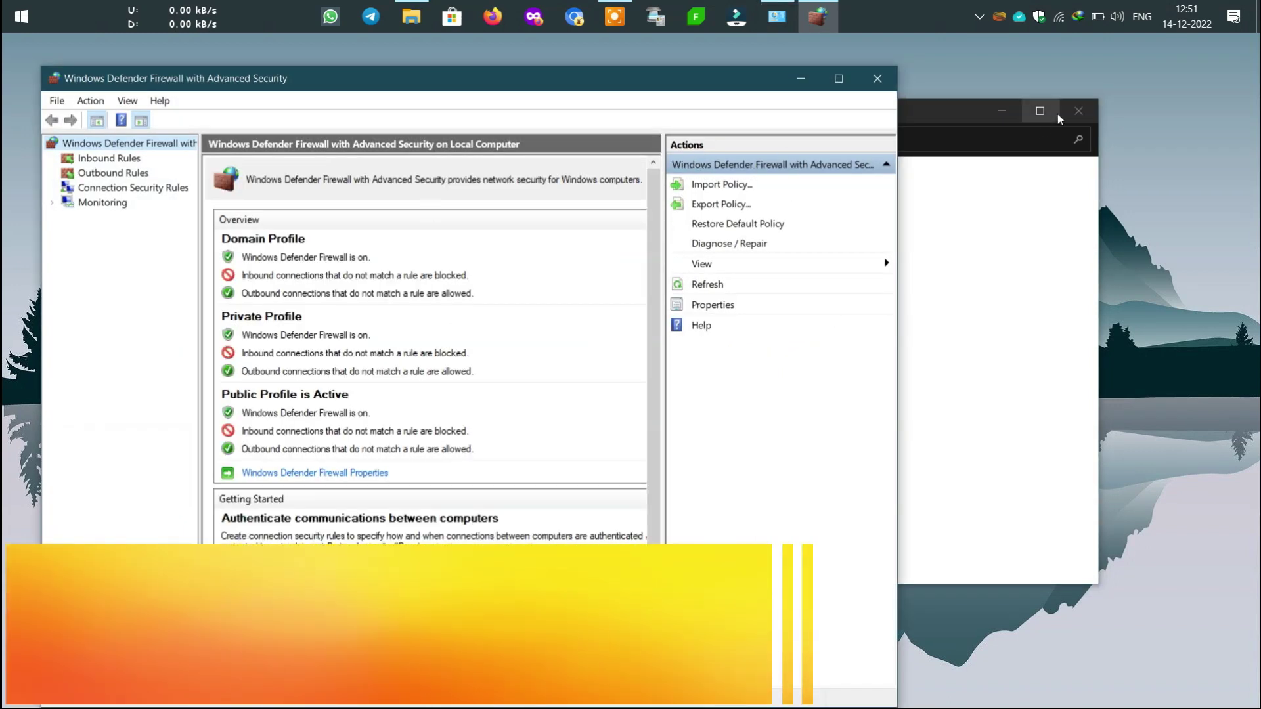
{"action": "left_click", "coordinate": [1017, 107]}
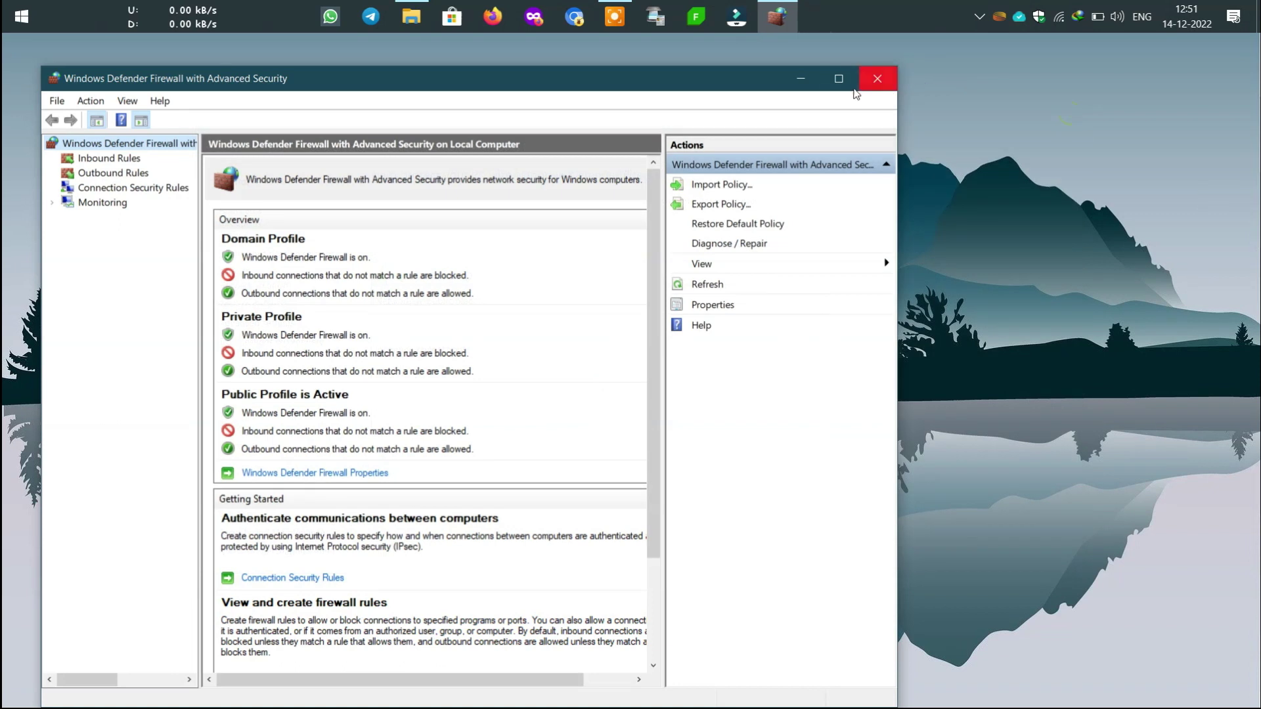
{"action": "left_click", "coordinate": [839, 82]}
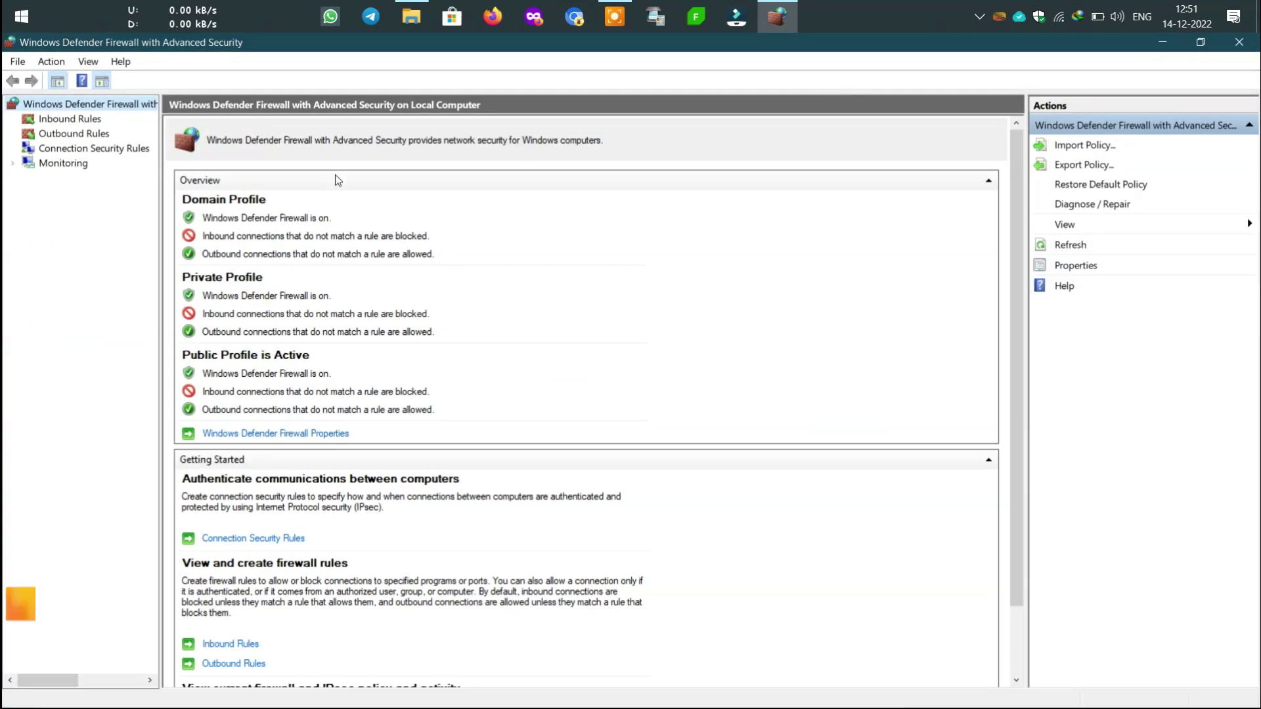
Step: Start a new outbound rule of the Program type and proceed to its program path settings
{"action": "left_click", "coordinate": [56, 135]}
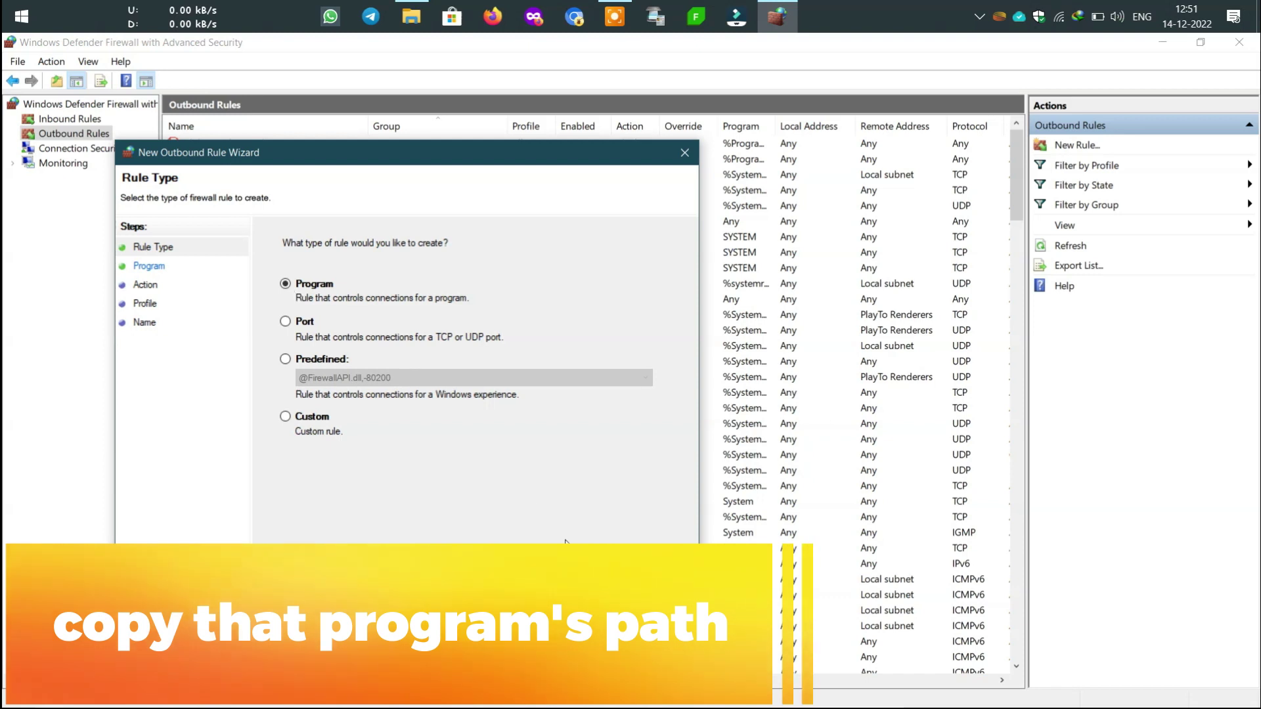
{"action": "left_click", "coordinate": [569, 589]}
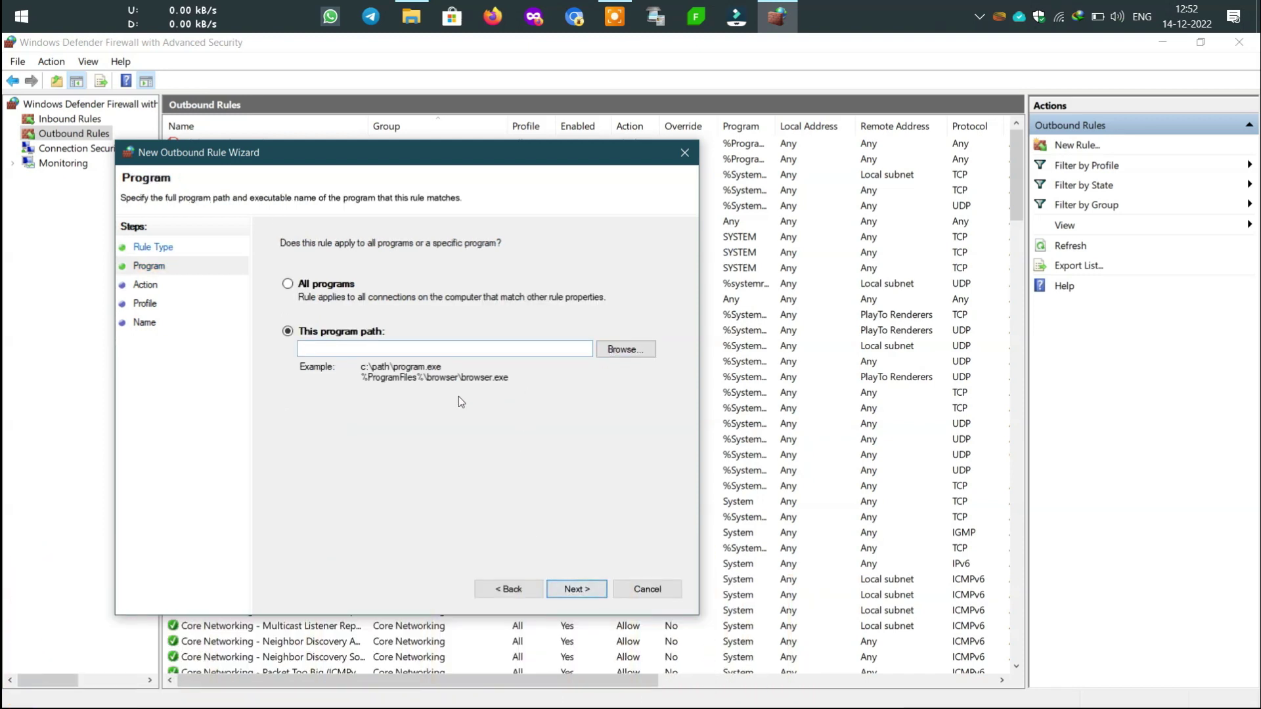
Step: Open the iLovePDF installation folder by following the Start menu shortcut to its file location
{"action": "left_click", "coordinate": [5, 13]}
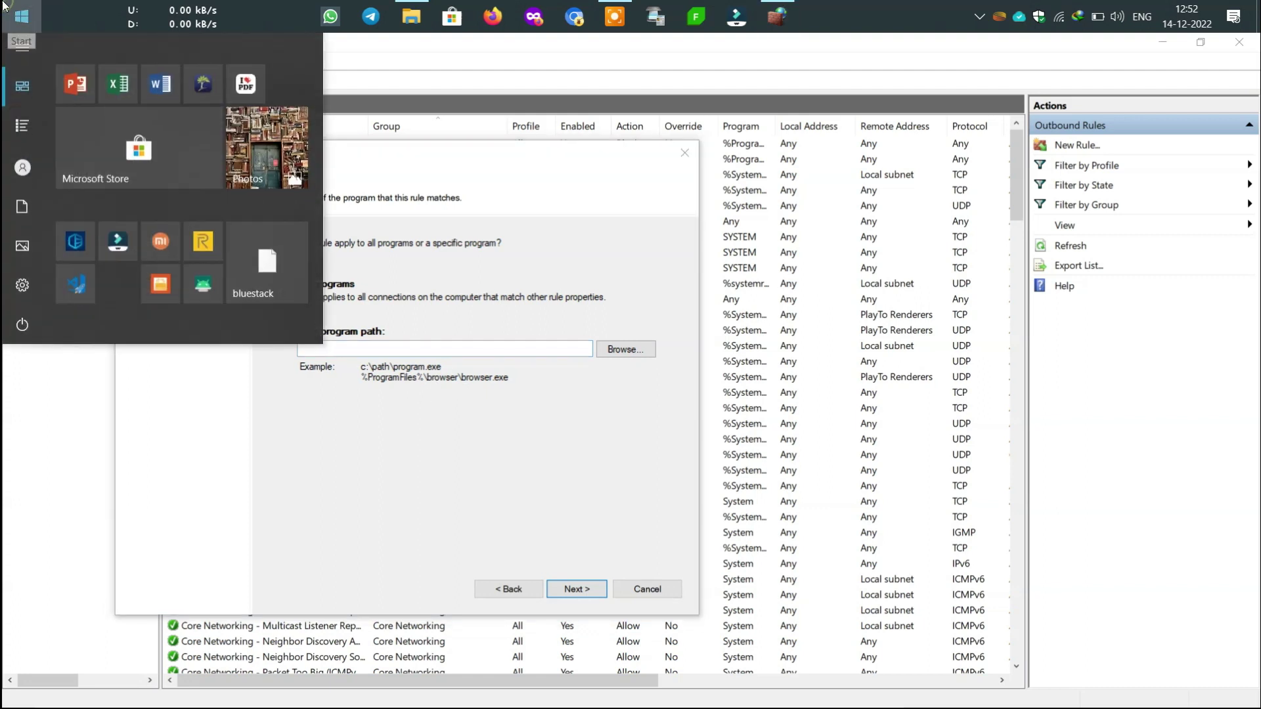
{"action": "right_click", "coordinate": [244, 94]}
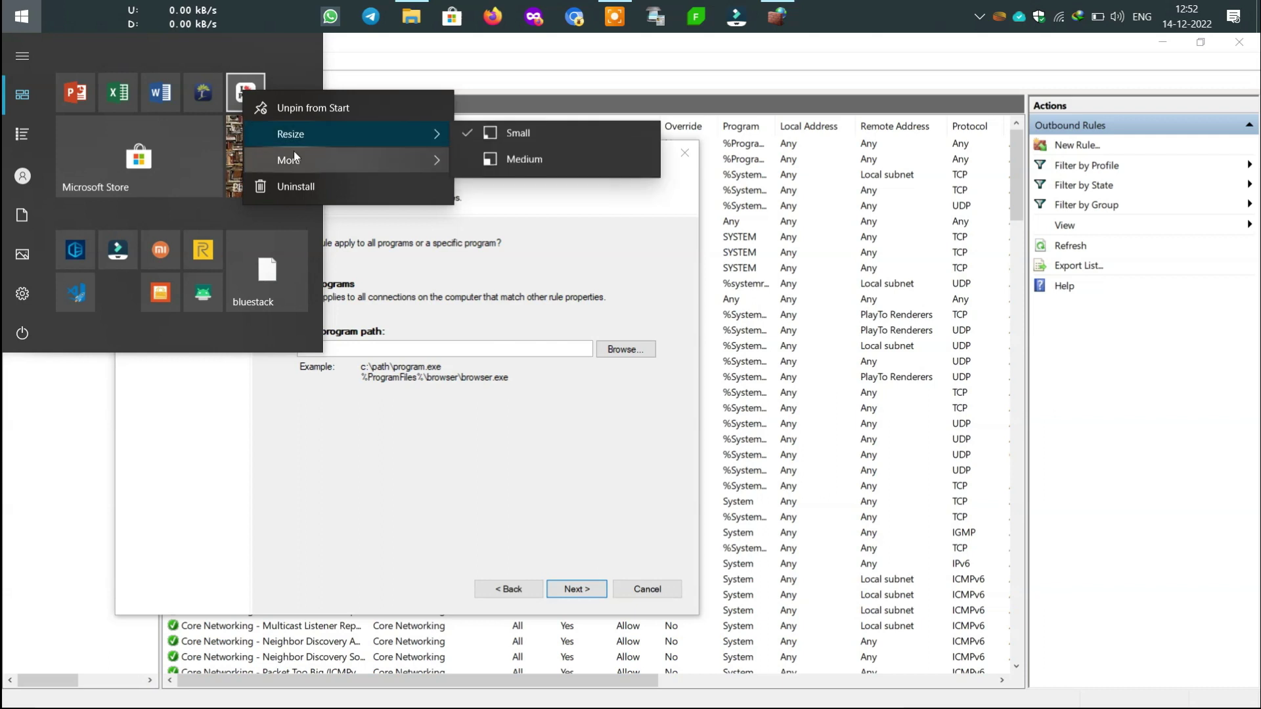
{"action": "mouse_move", "coordinate": [294, 158]}
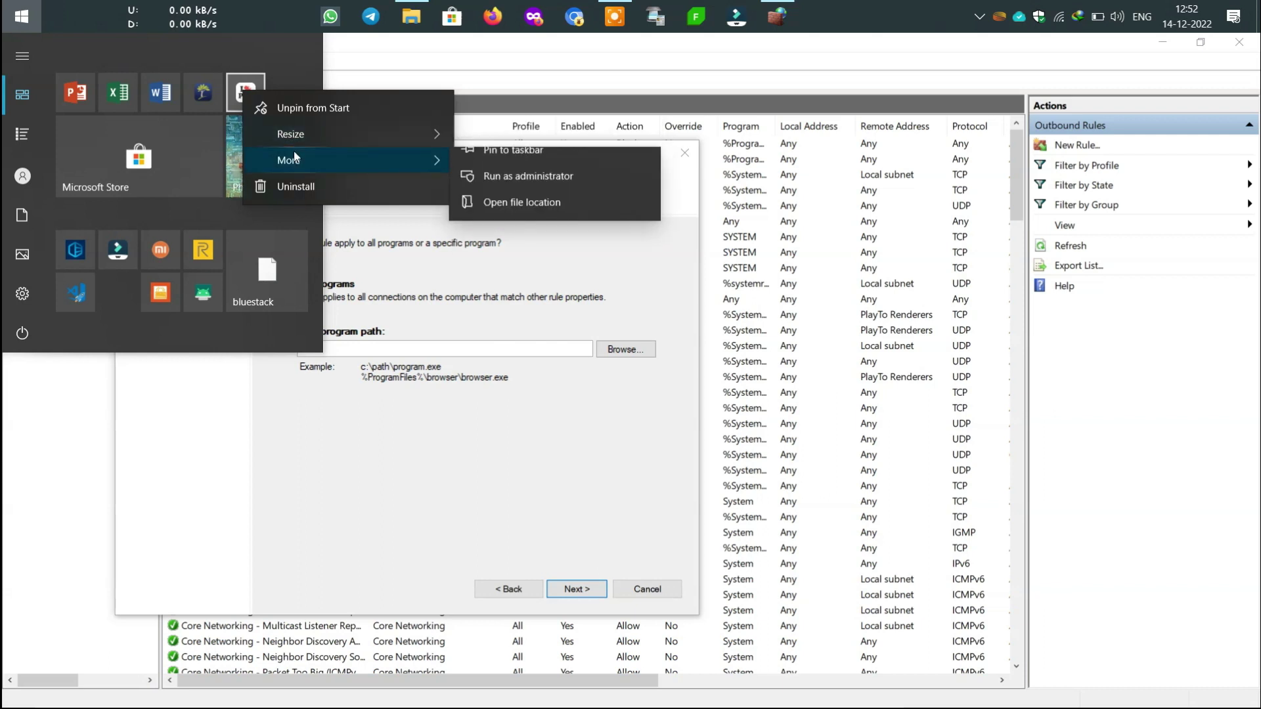
{"action": "left_click", "coordinate": [500, 217]}
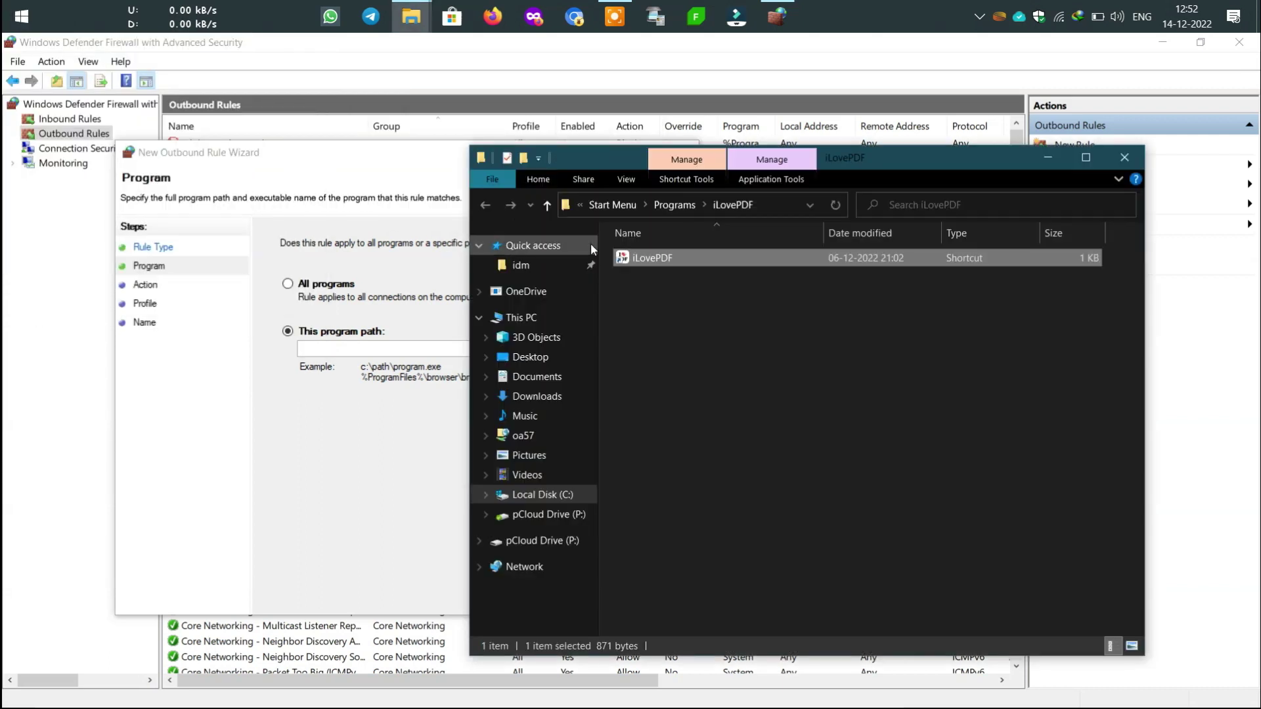
{"action": "right_click", "coordinate": [660, 262]}
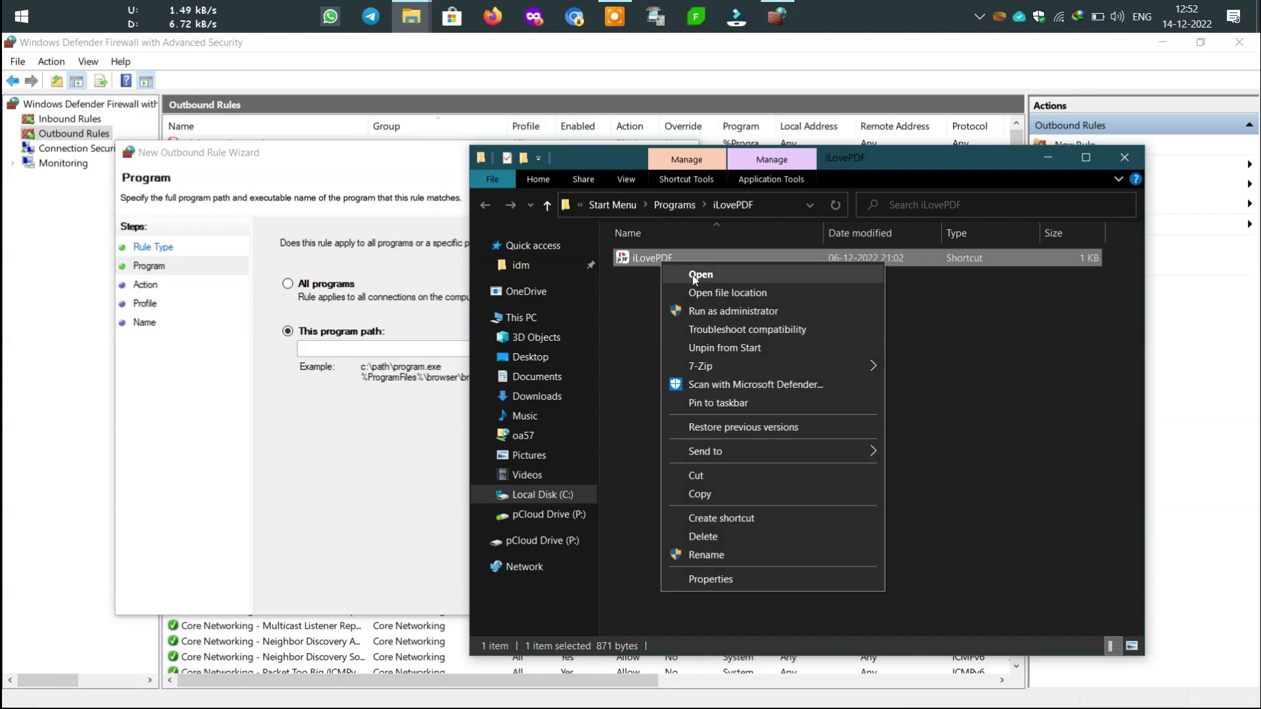
{"action": "left_click", "coordinate": [698, 291]}
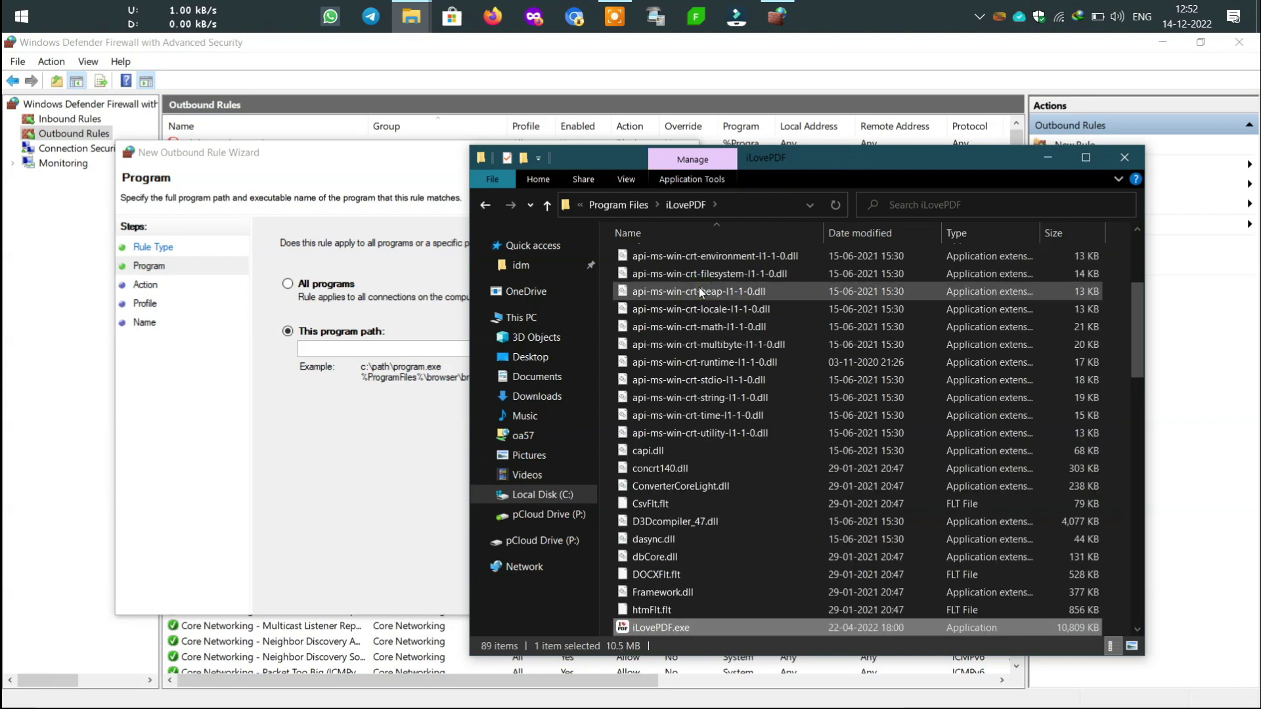
Step: Locate iLovePDF.exe in the installation folder and copy the folder path C:\Program Files\iLovePDF
{"action": "scroll", "coordinate": [751, 511], "scroll_direction": "down", "scroll_amount": 5}
{"action": "scroll", "coordinate": [751, 511], "scroll_direction": "up", "scroll_amount": 2}
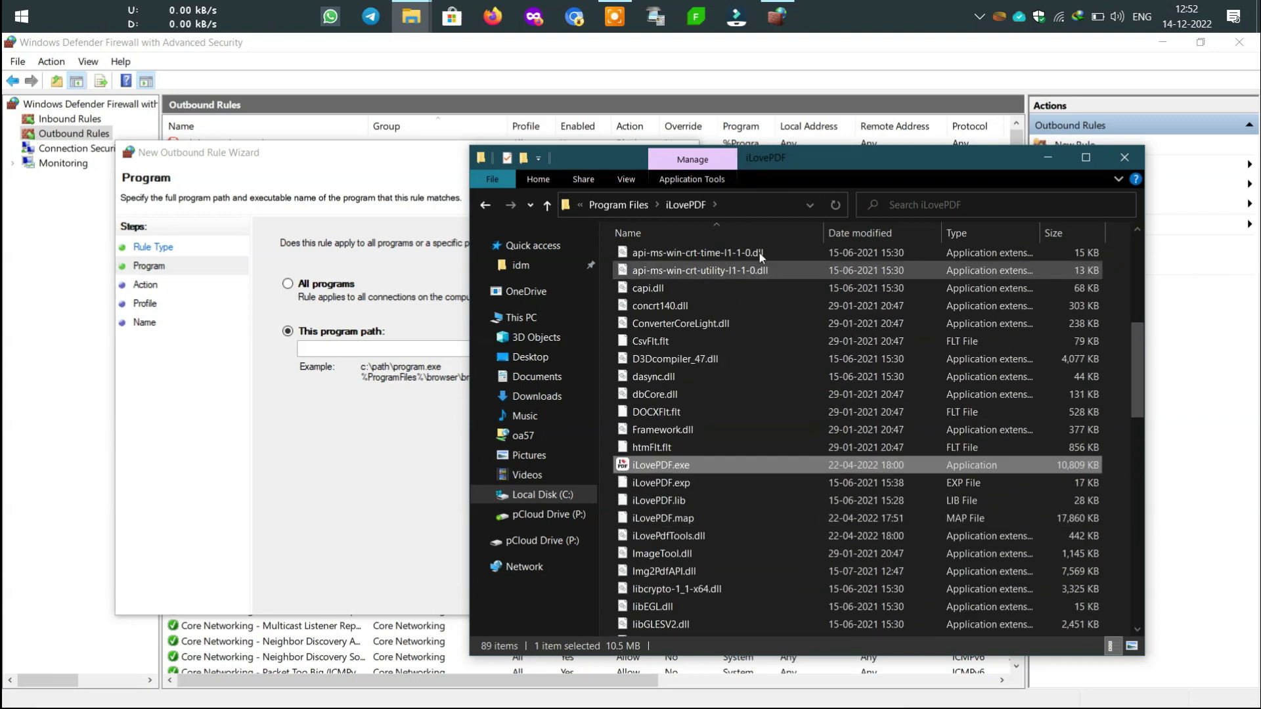
{"action": "left_click", "coordinate": [743, 203]}
{"action": "right_click", "coordinate": [744, 204]}
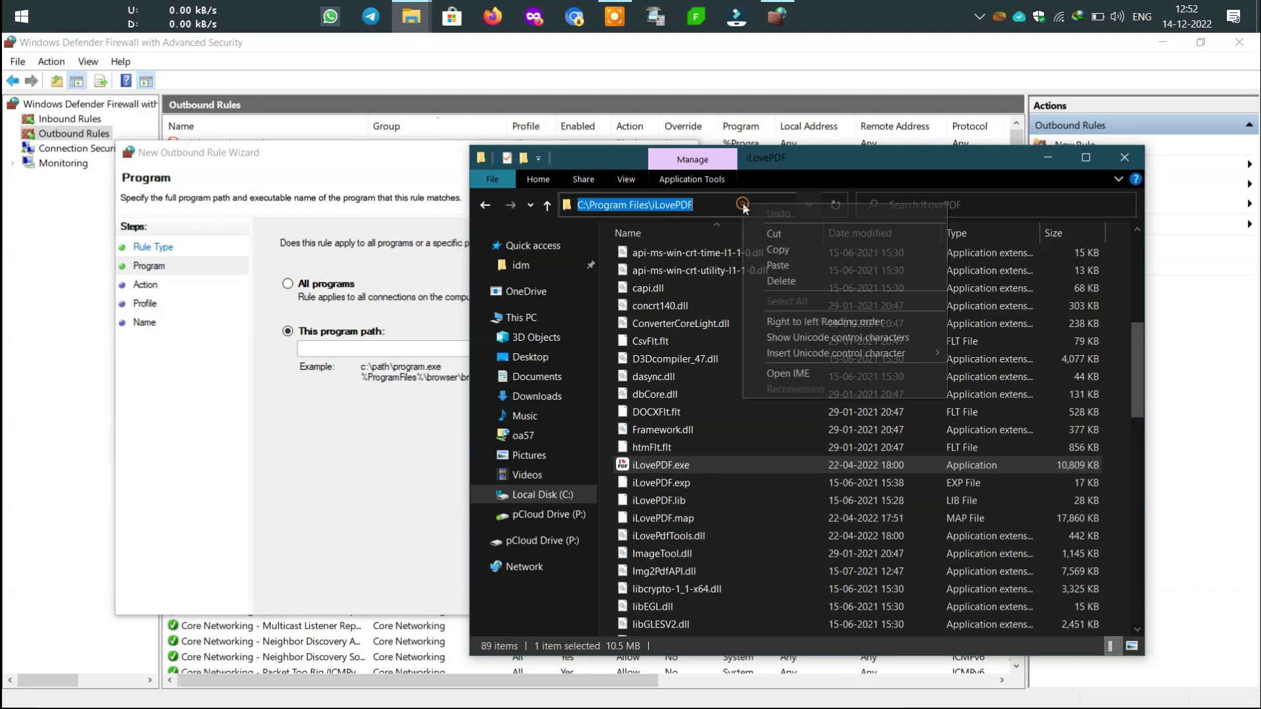
{"action": "left_click", "coordinate": [776, 254]}
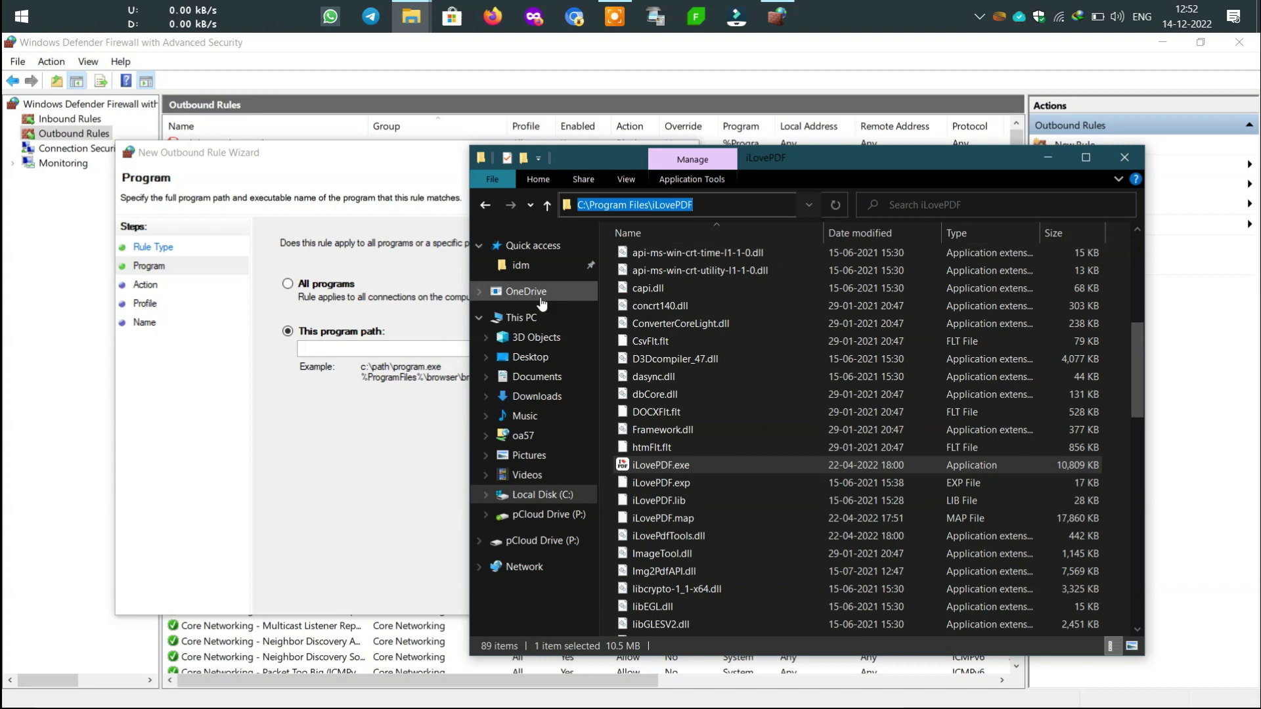
Step: Browse for the rule's program and go to the folder C:\Program Files\iLovePDF in the file selection dialog
{"action": "left_click", "coordinate": [369, 349]}
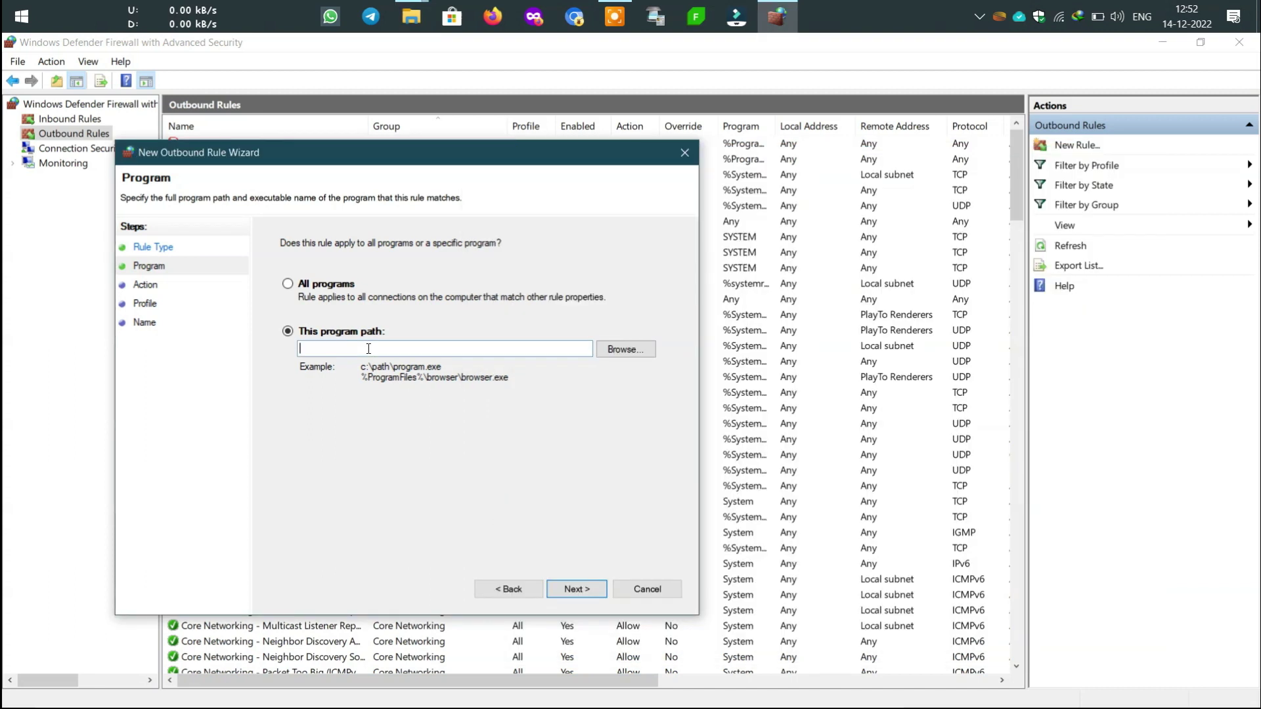
{"action": "left_click", "coordinate": [617, 348]}
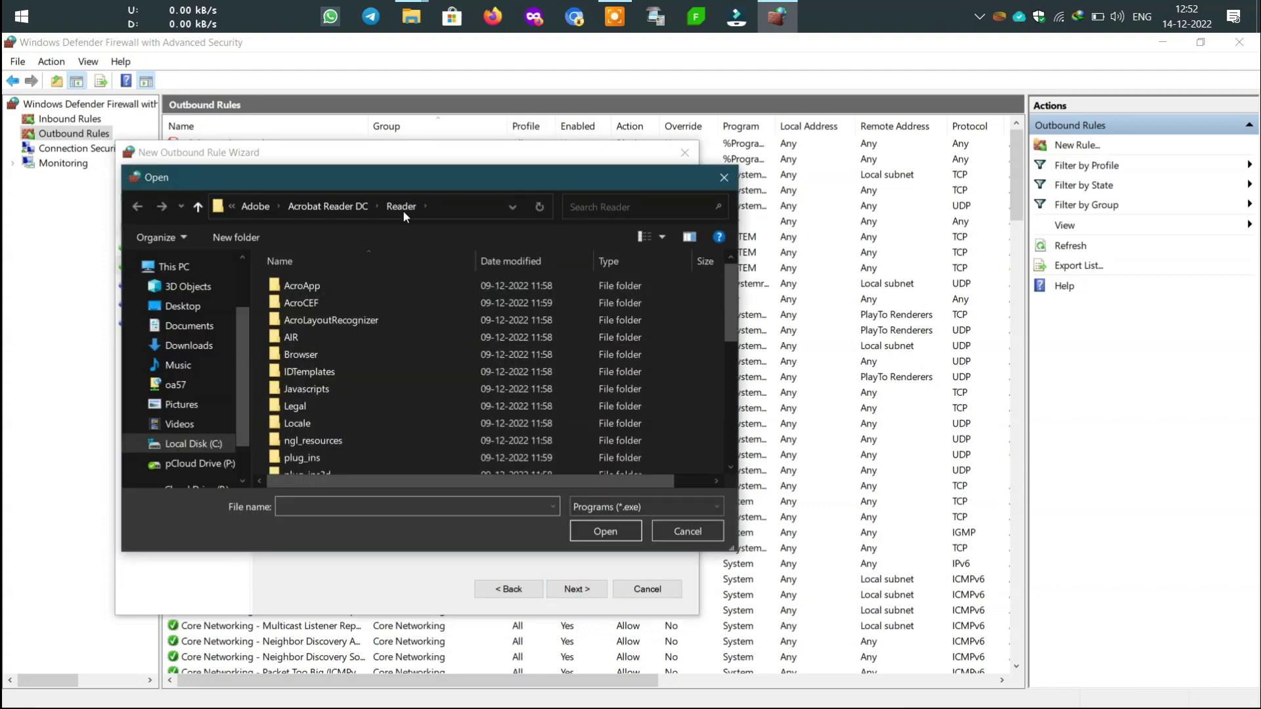
{"action": "left_click", "coordinate": [458, 212]}
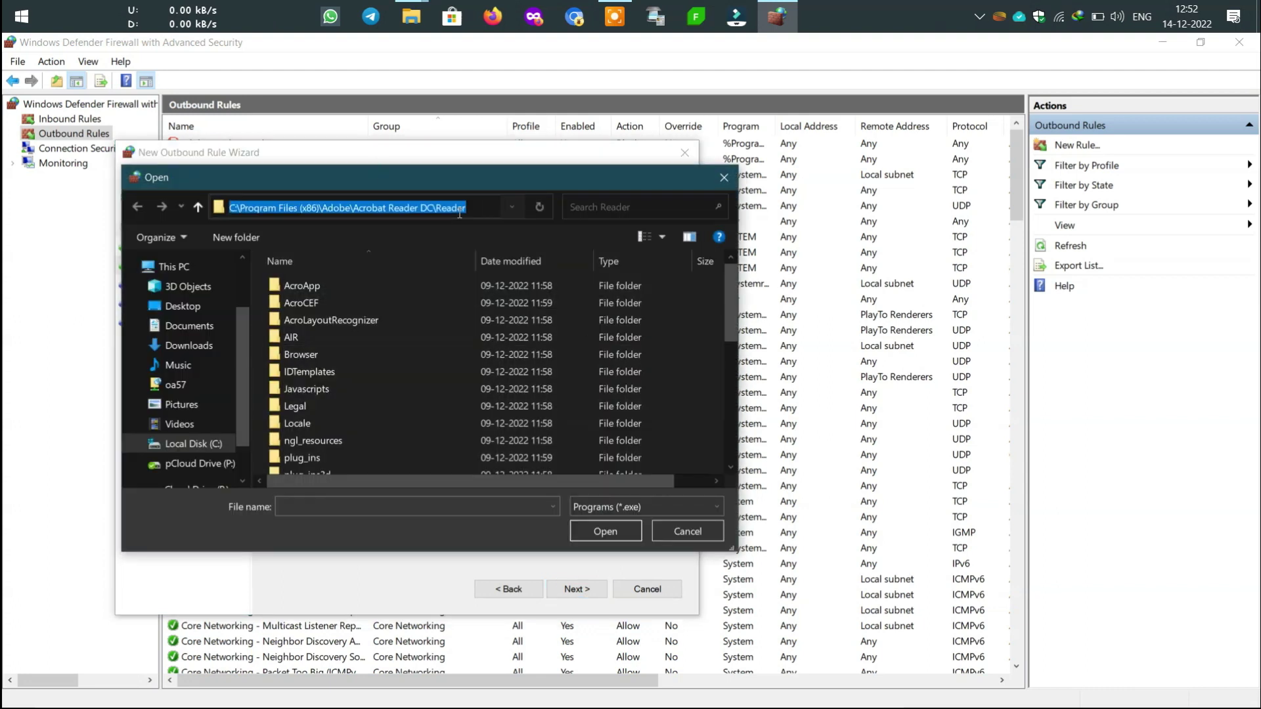
{"action": "key", "text": "ctrl+v"}
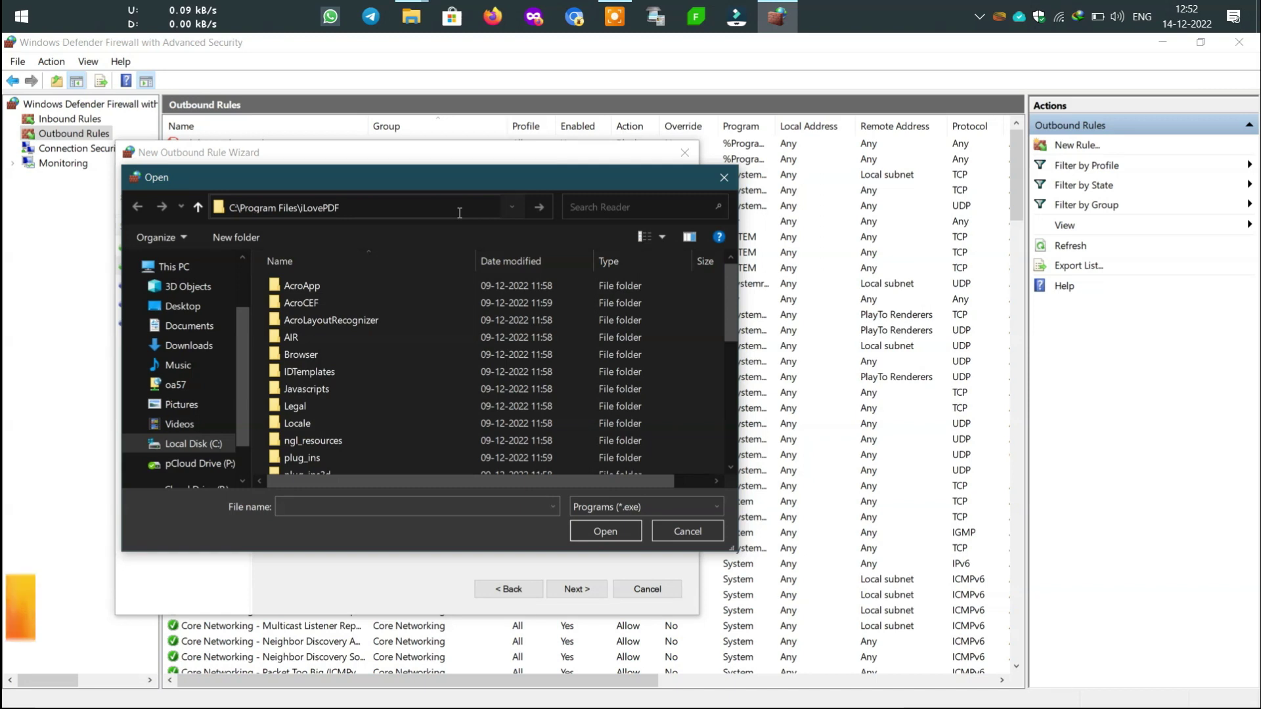
{"action": "key", "text": "ctrl+a"}
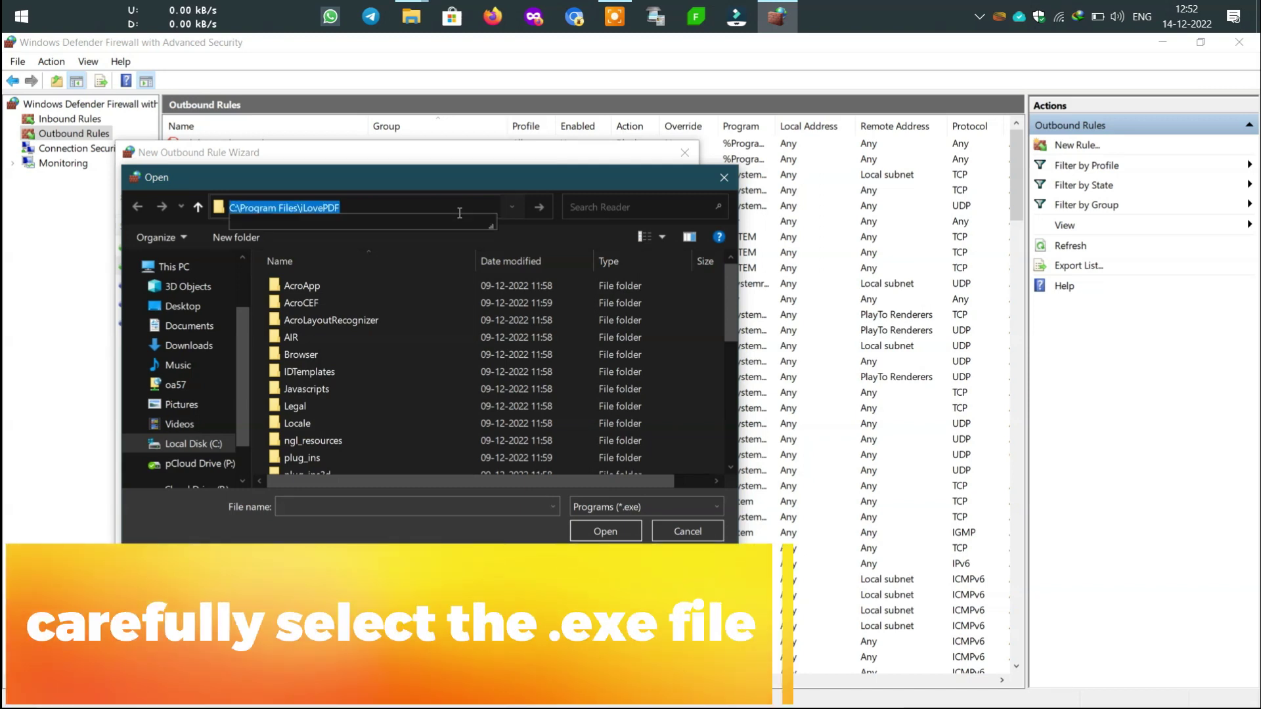
{"action": "key", "text": "BackSpace"}
{"action": "right_click", "coordinate": [458, 212]}
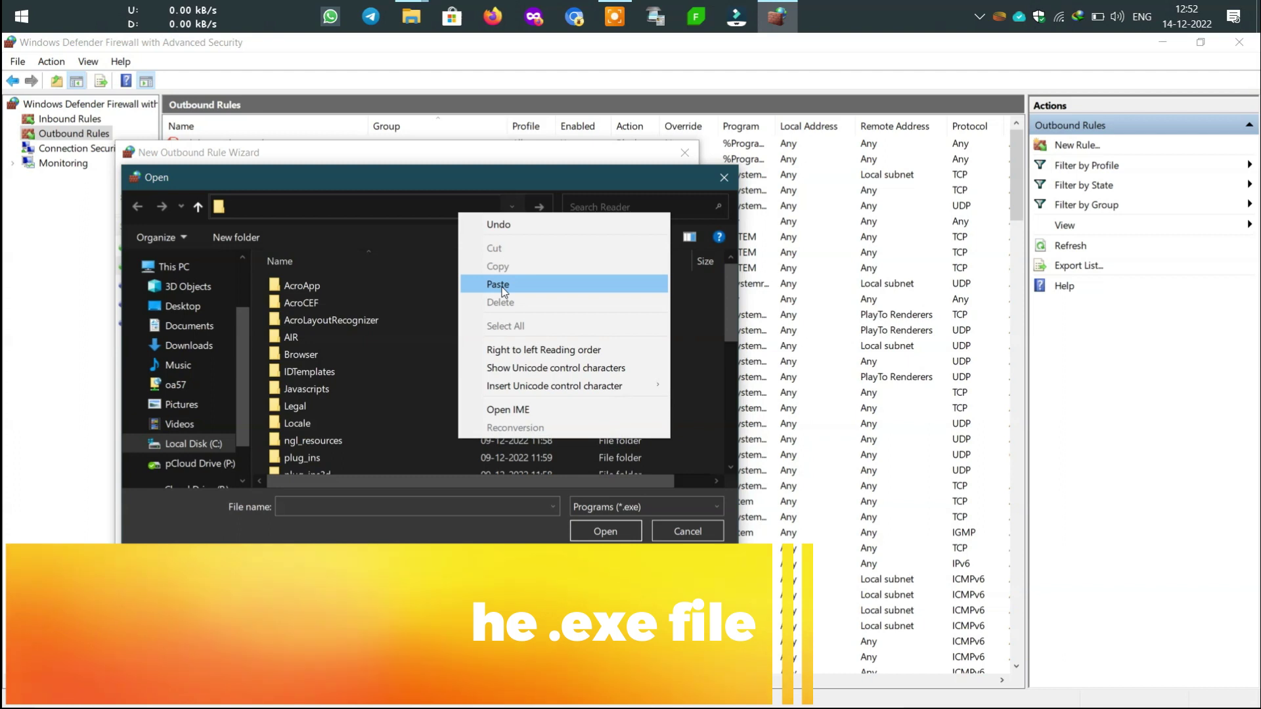
{"action": "left_click", "coordinate": [499, 282]}
{"action": "key", "text": "Return"}
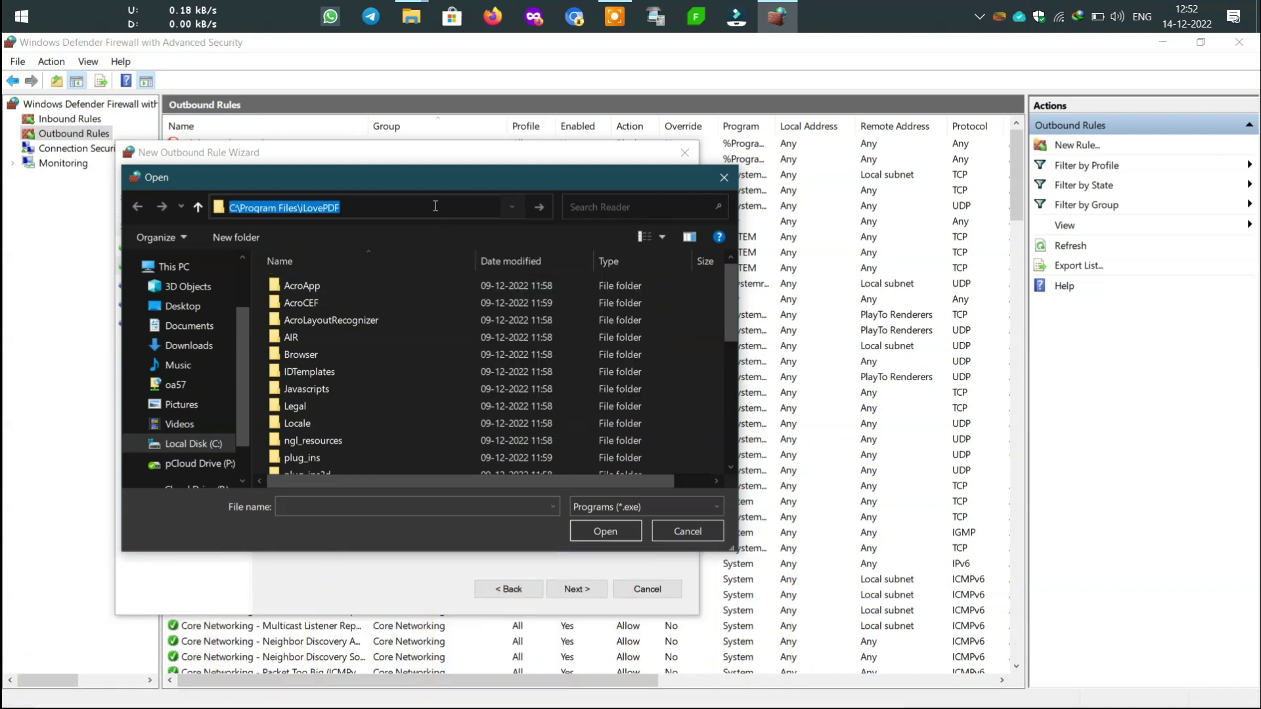
Step: Choose iLovePDF.exe from the iLovePDF folder as the program path of the outbound rule
{"action": "scroll", "coordinate": [403, 422], "scroll_direction": "down", "scroll_amount": 1}
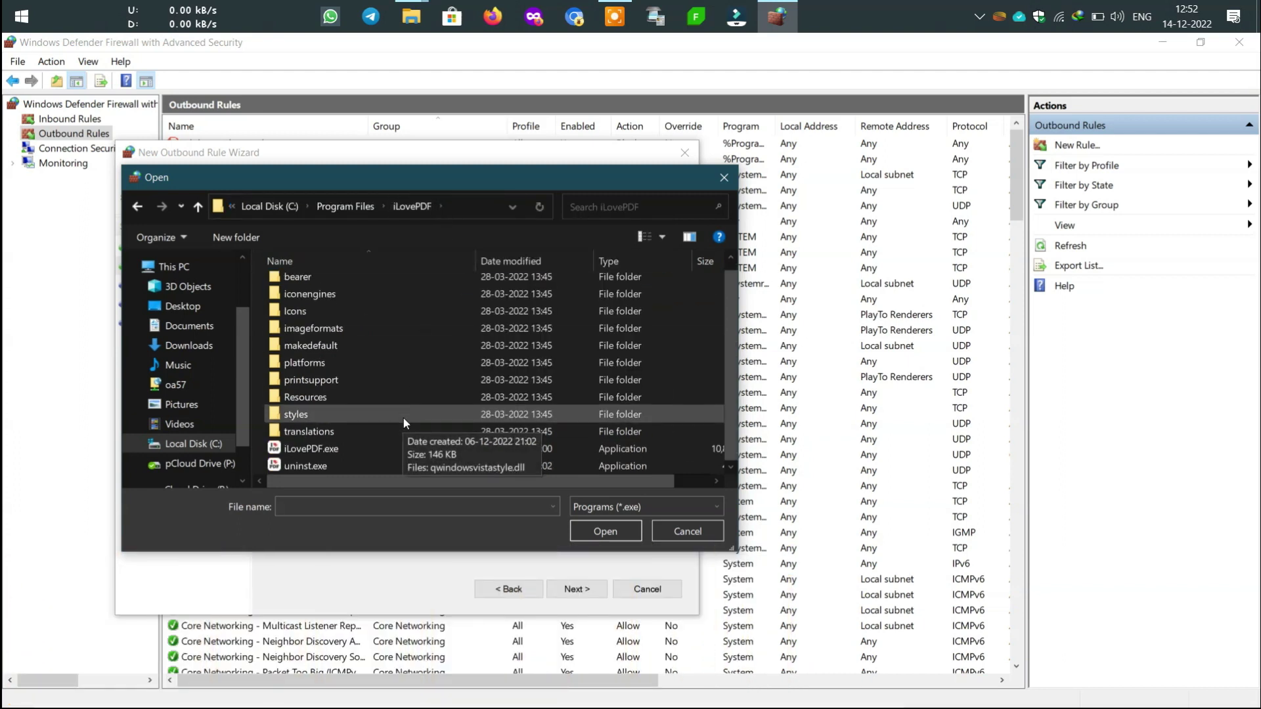
{"action": "left_click", "coordinate": [337, 450]}
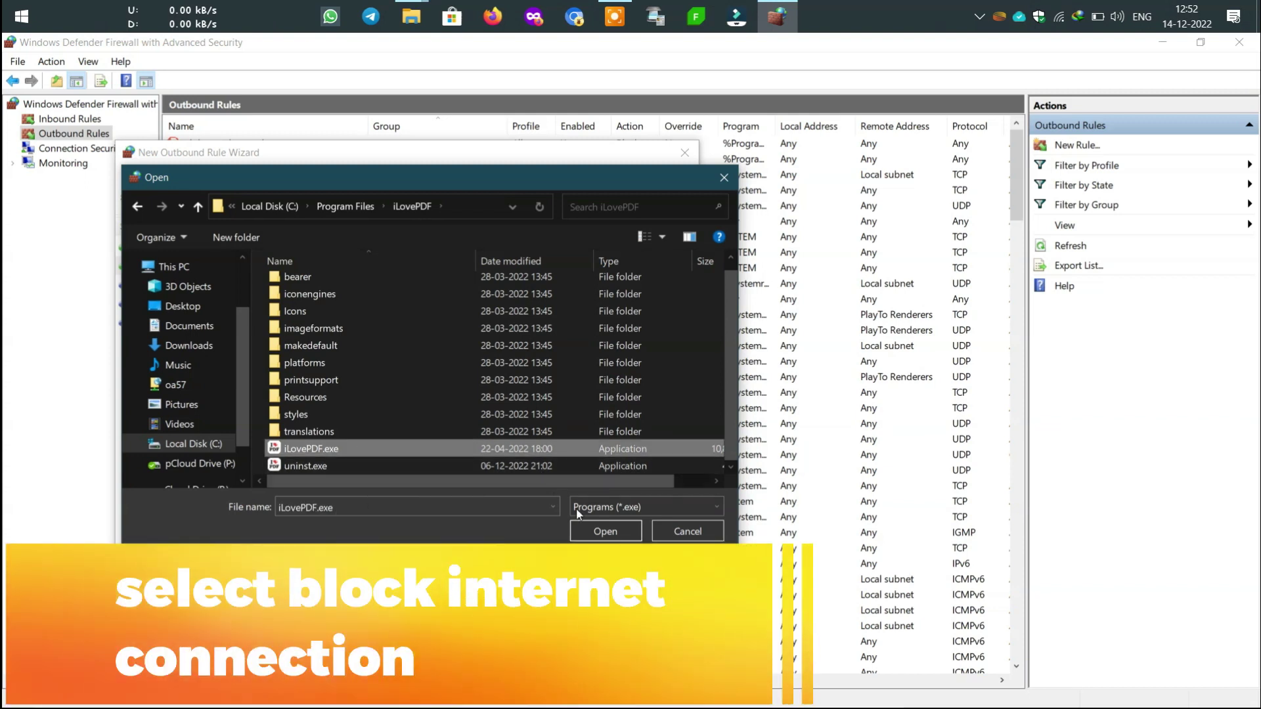
{"action": "left_click", "coordinate": [598, 529]}
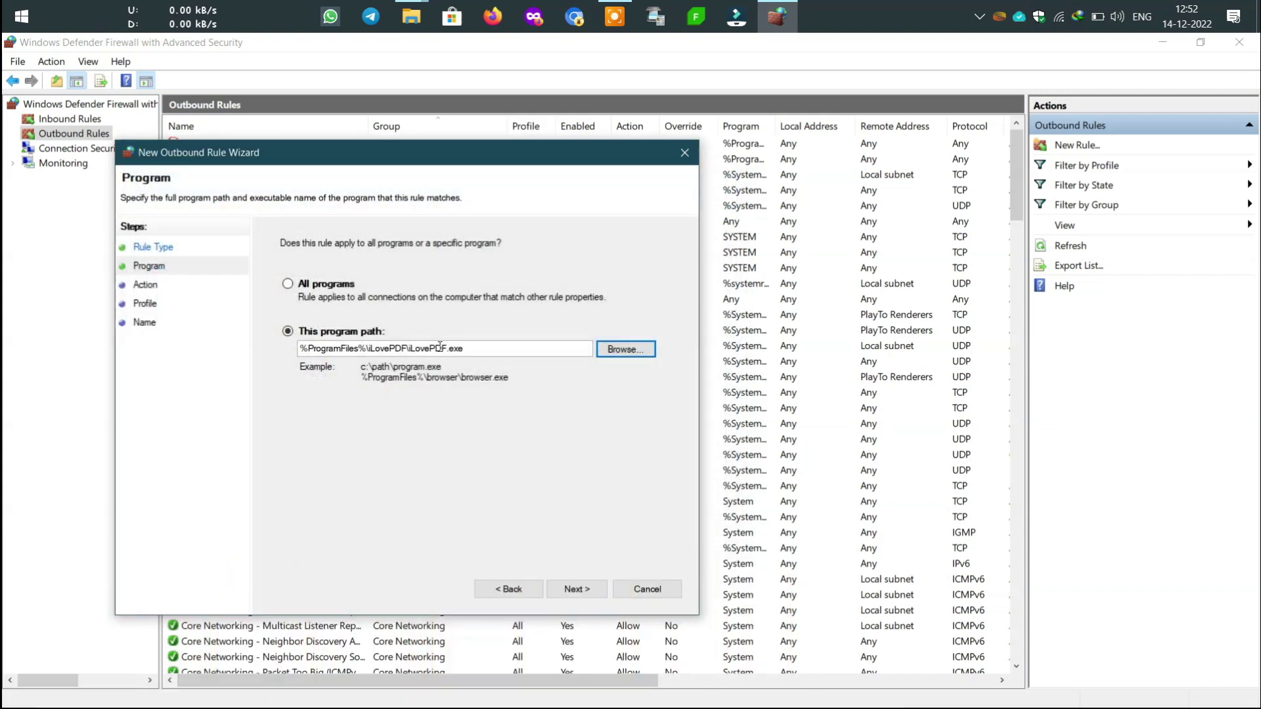
Step: Keep the rule's action on Block the connection and apply it to the Domain, Private and Public profiles
{"action": "left_click", "coordinate": [581, 588]}
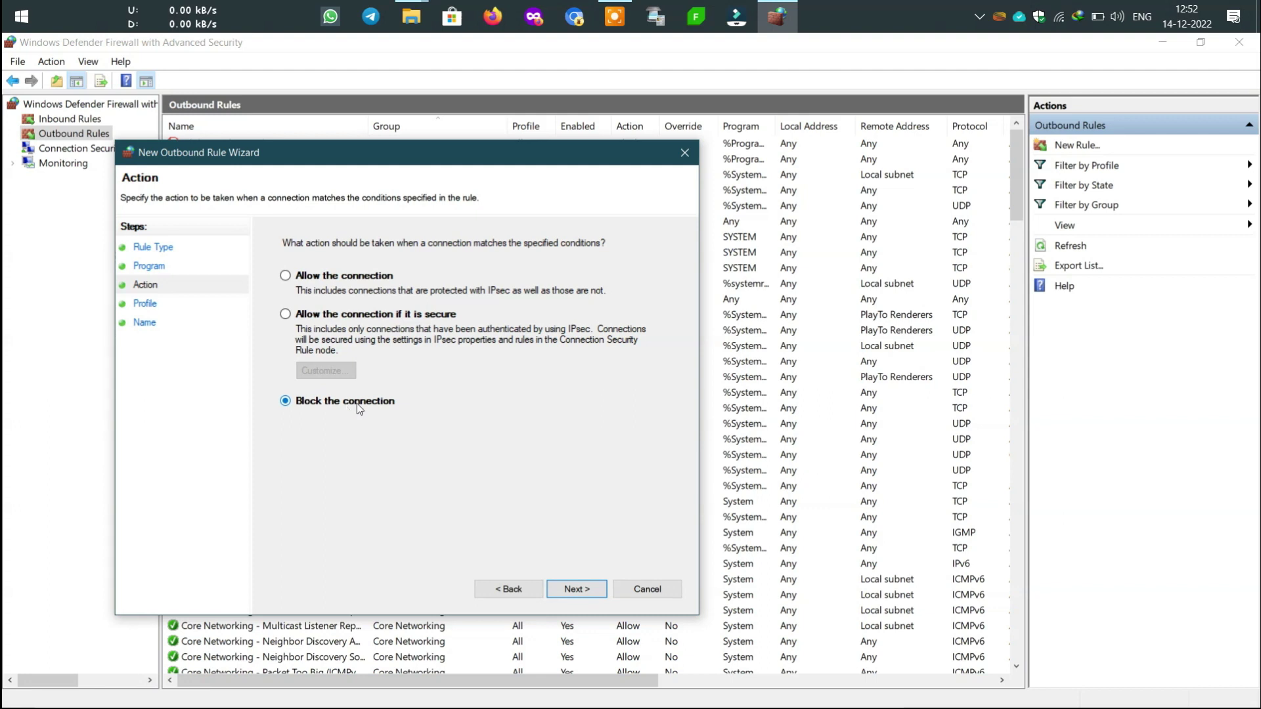
{"action": "left_click", "coordinate": [587, 589]}
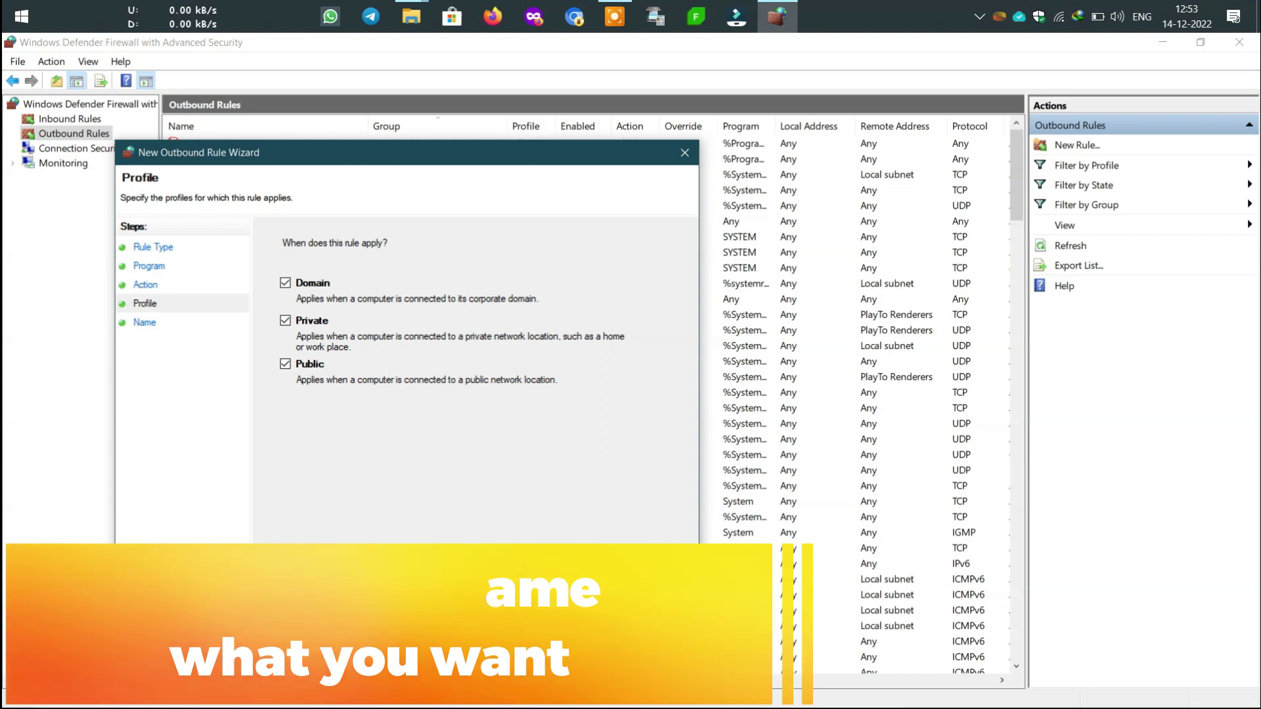
{"action": "left_click", "coordinate": [576, 589]}
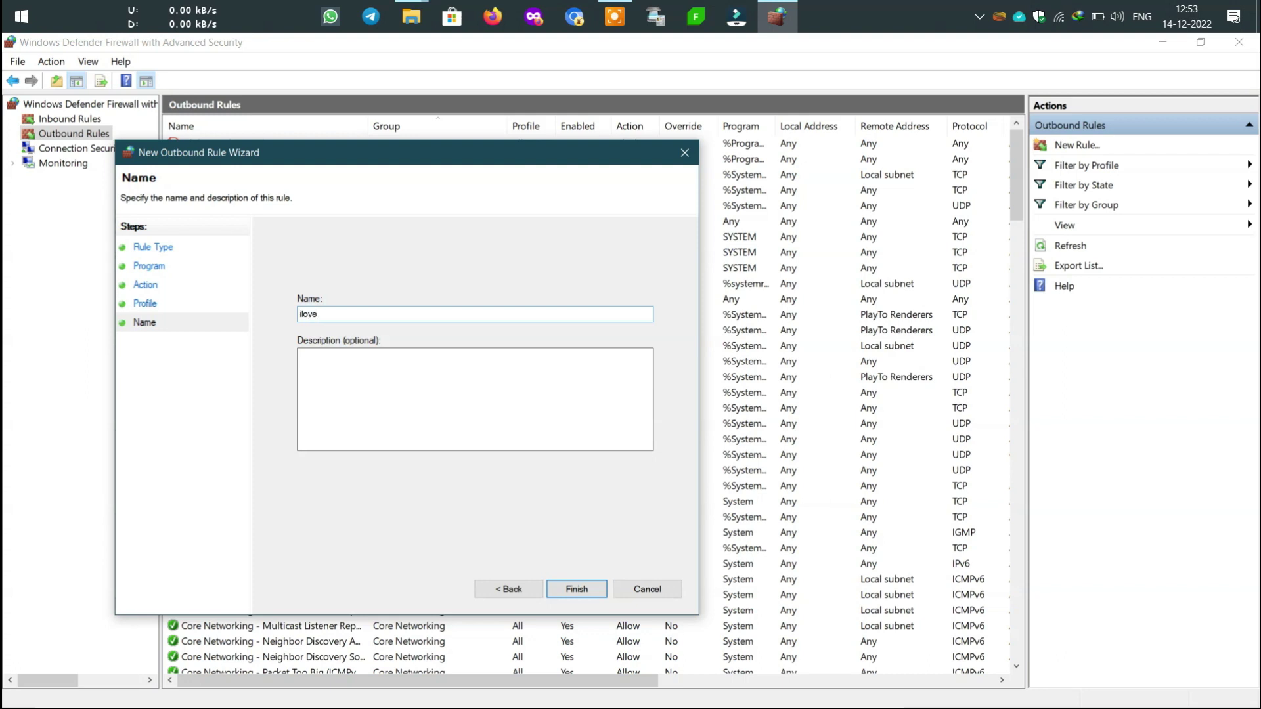
Step: Name the outbound rule ilovepdf, describe it as "internet blocked" and finish creating it
{"action": "left_click", "coordinate": [300, 356]}
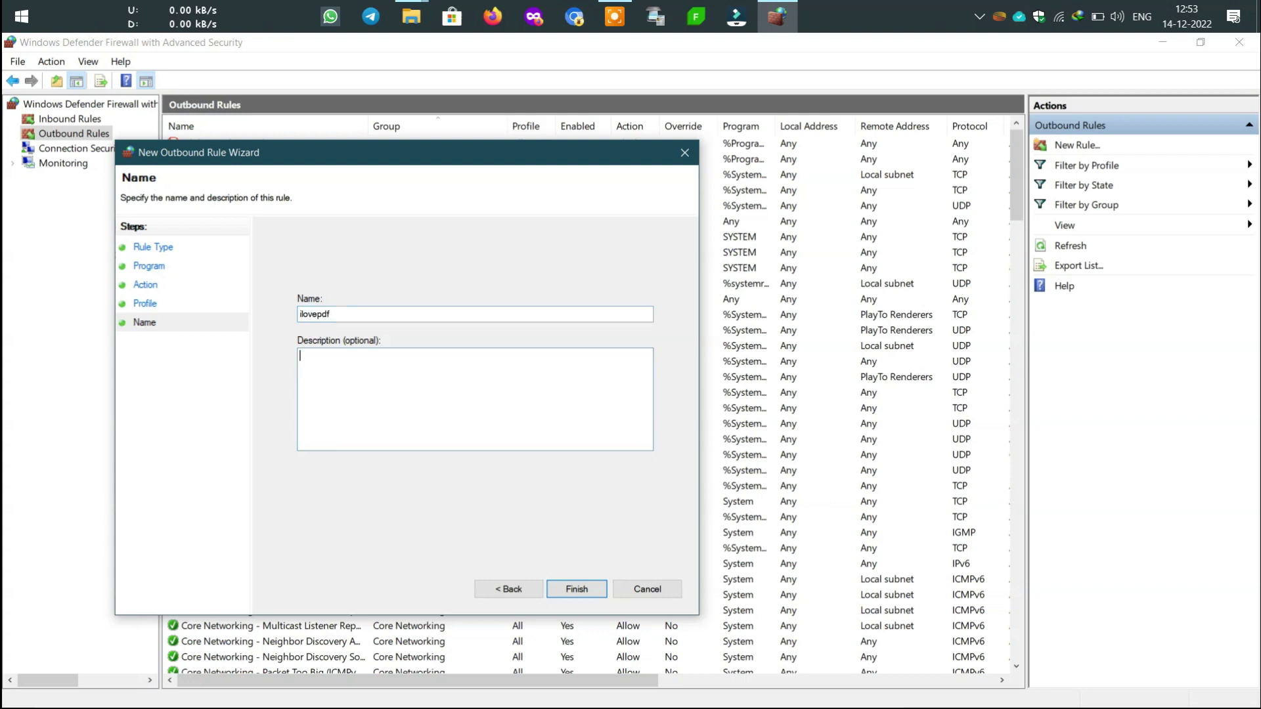
{"action": "type", "text": "internet blocked"}
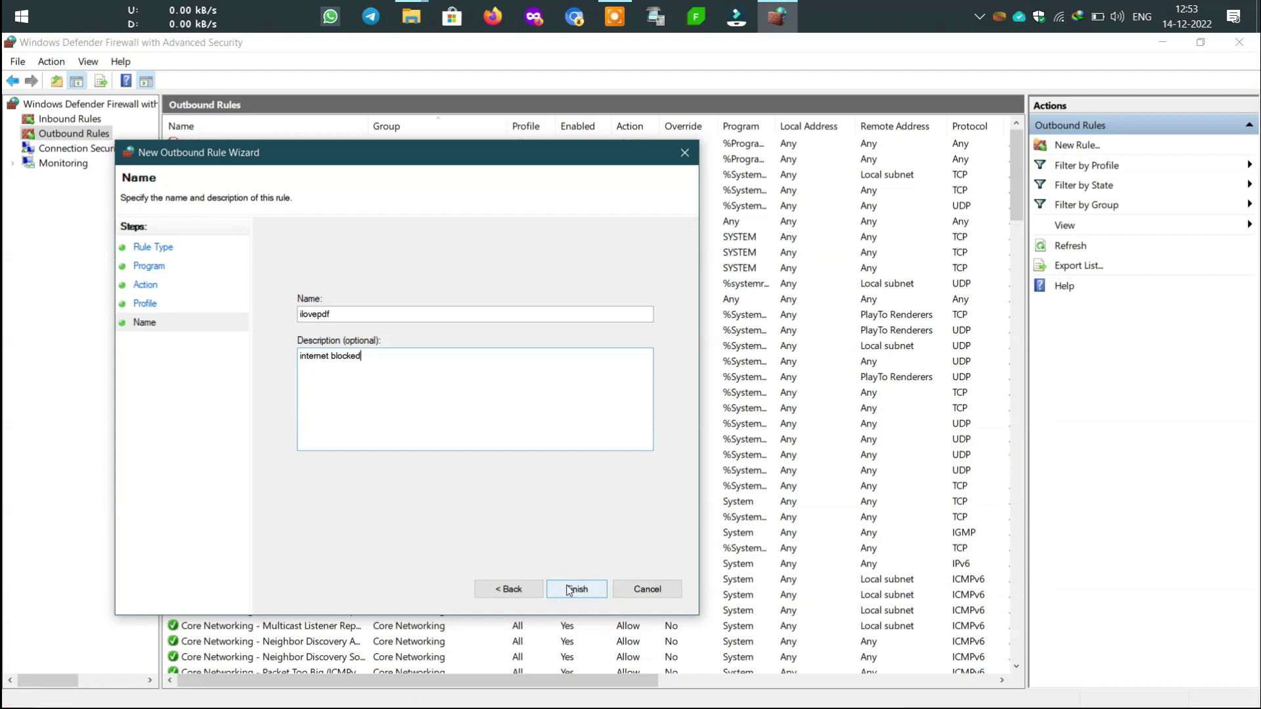
{"action": "left_click", "coordinate": [569, 589]}
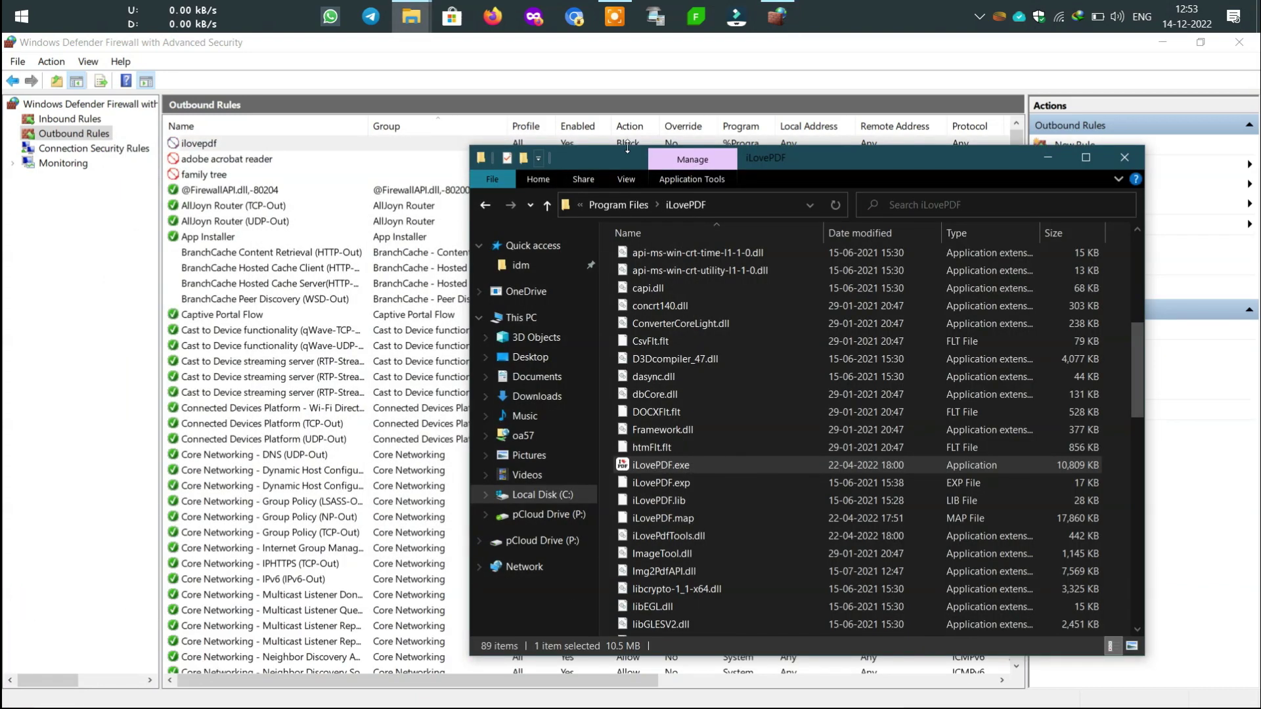
Step: Close the iLovePDF folder window, check the outbound rules list and close the firewall window
{"action": "left_click", "coordinate": [1124, 157]}
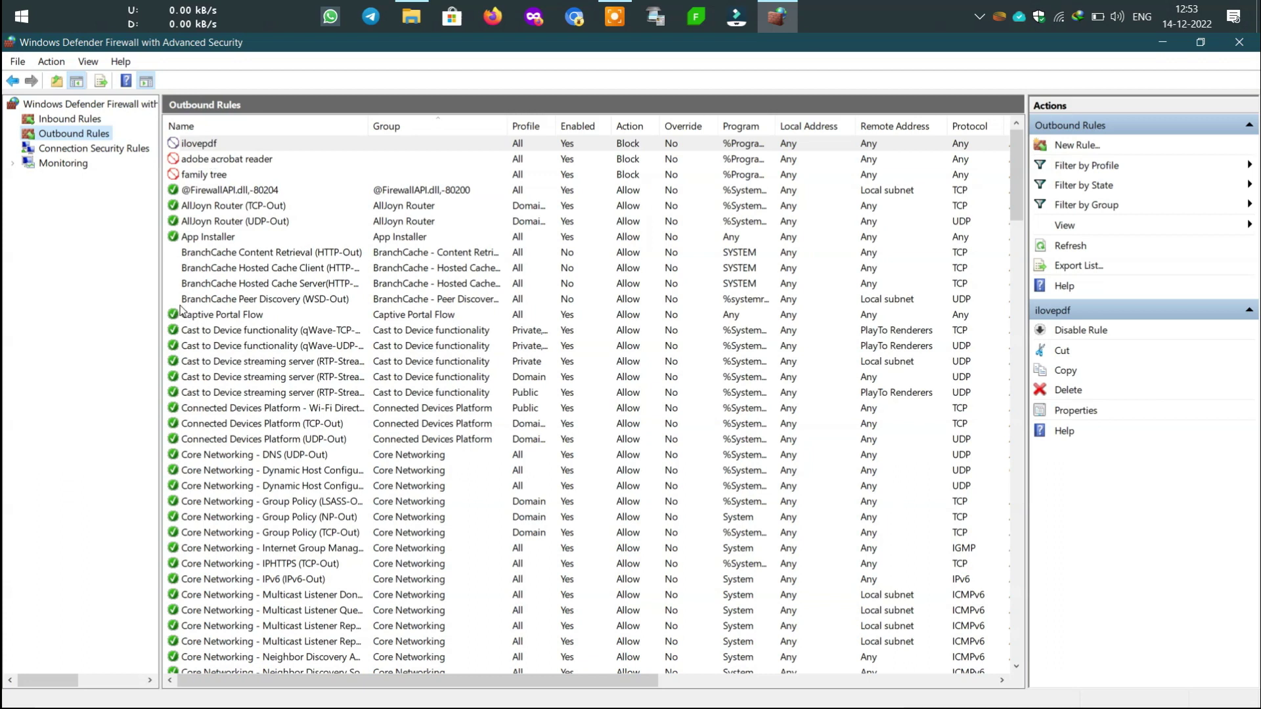
{"action": "scroll", "coordinate": [726, 427], "scroll_direction": "down", "scroll_amount": 2}
{"action": "scroll", "coordinate": [726, 427], "scroll_direction": "up", "scroll_amount": 2}
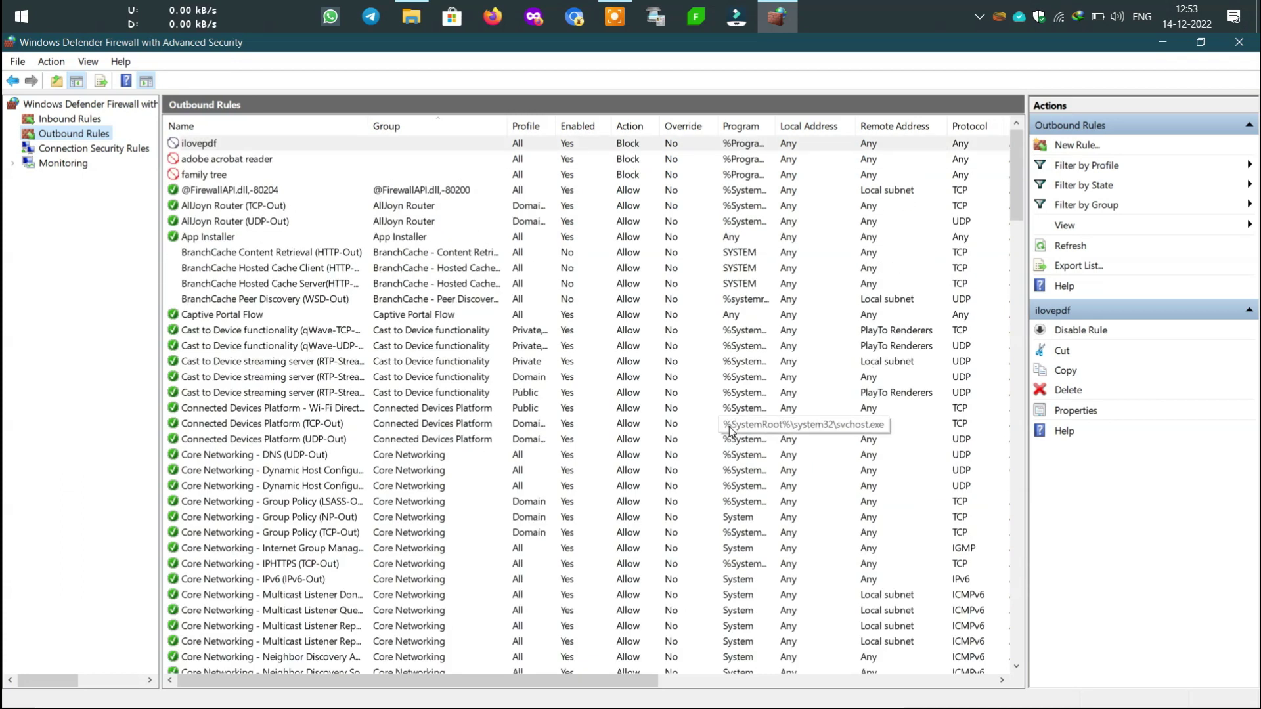
{"action": "left_click", "coordinate": [1232, 43]}
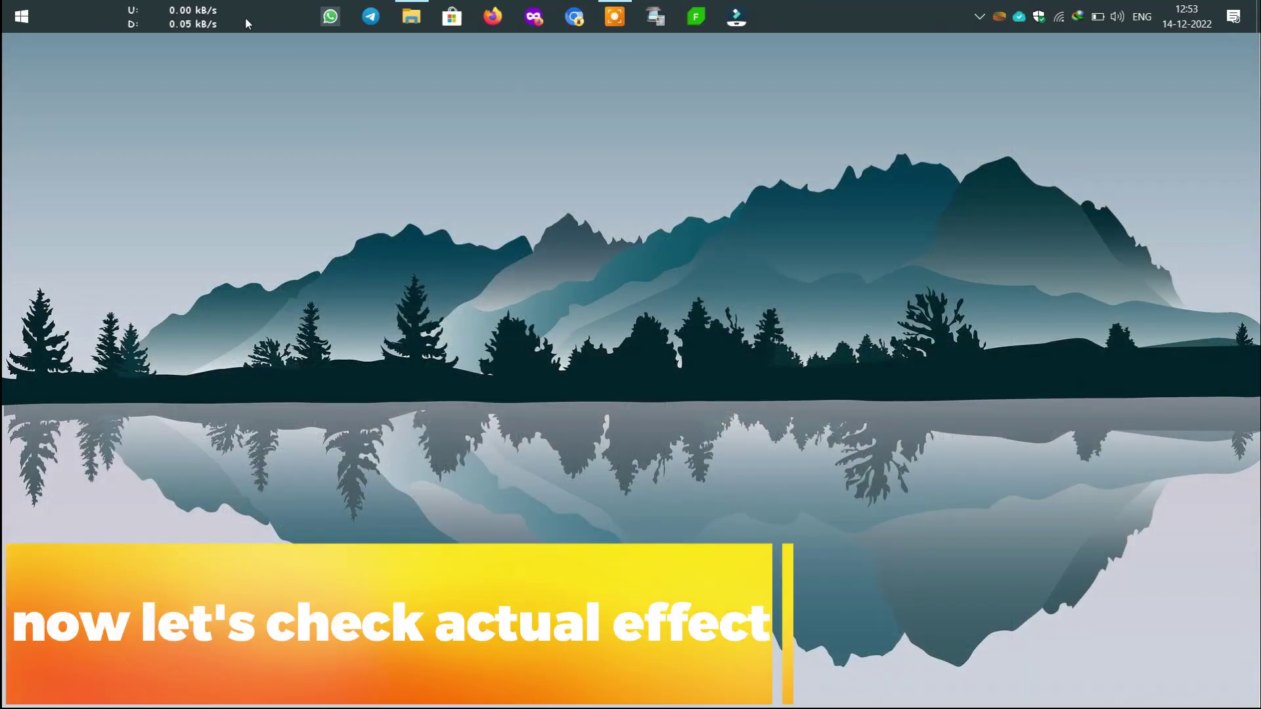
Step: Launch iLovePDF from the Start menu and open its Word to PDF tool
{"action": "left_click", "coordinate": [22, 16]}
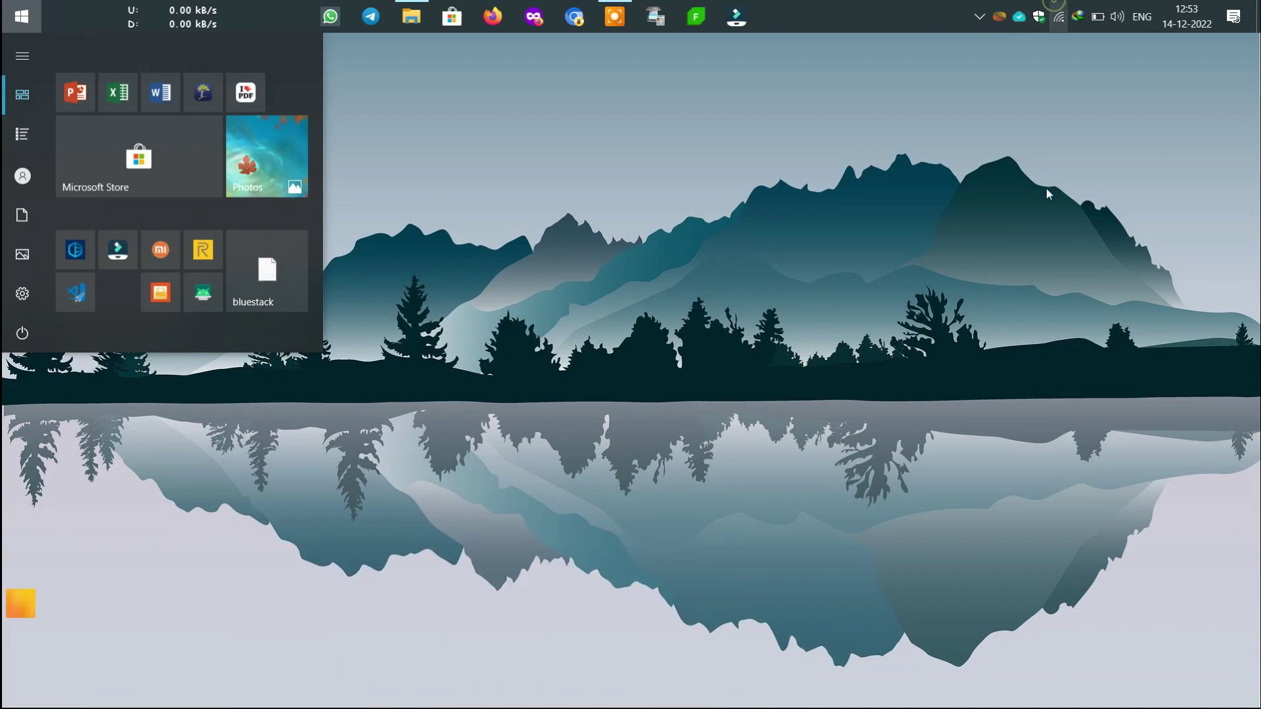
{"action": "left_click", "coordinate": [913, 184]}
{"action": "left_click", "coordinate": [19, 15]}
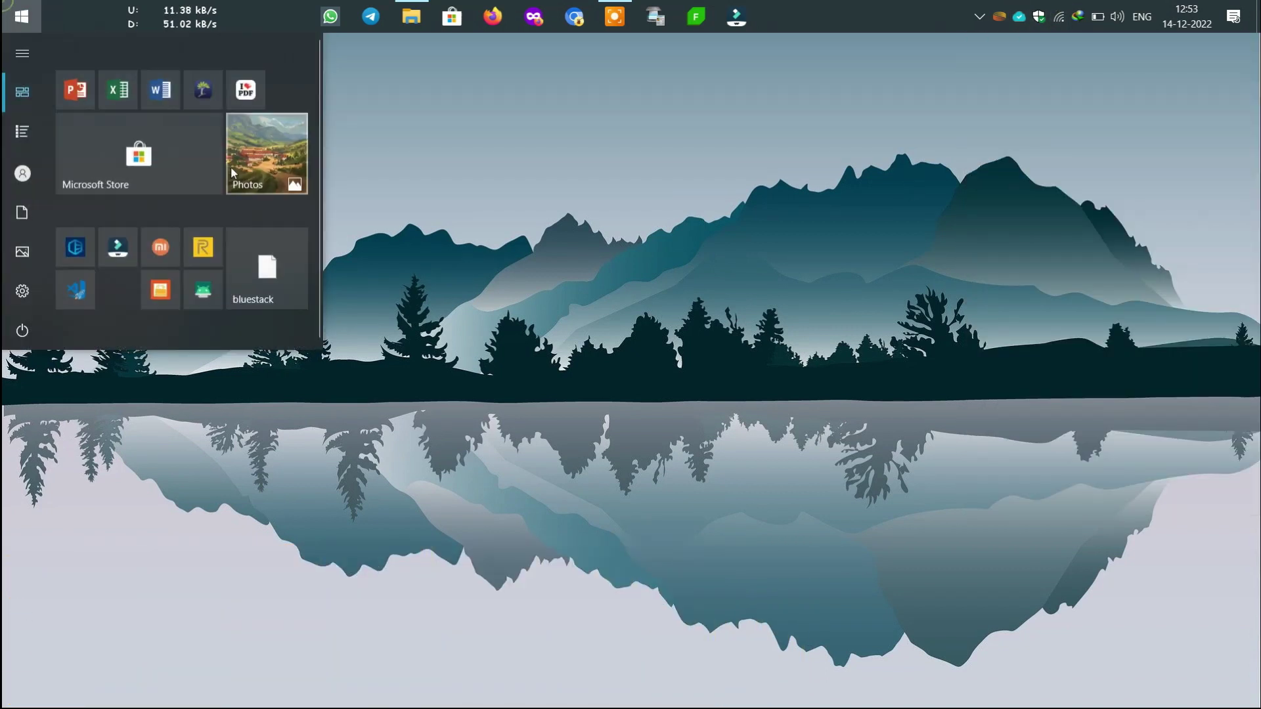
{"action": "left_click", "coordinate": [243, 93]}
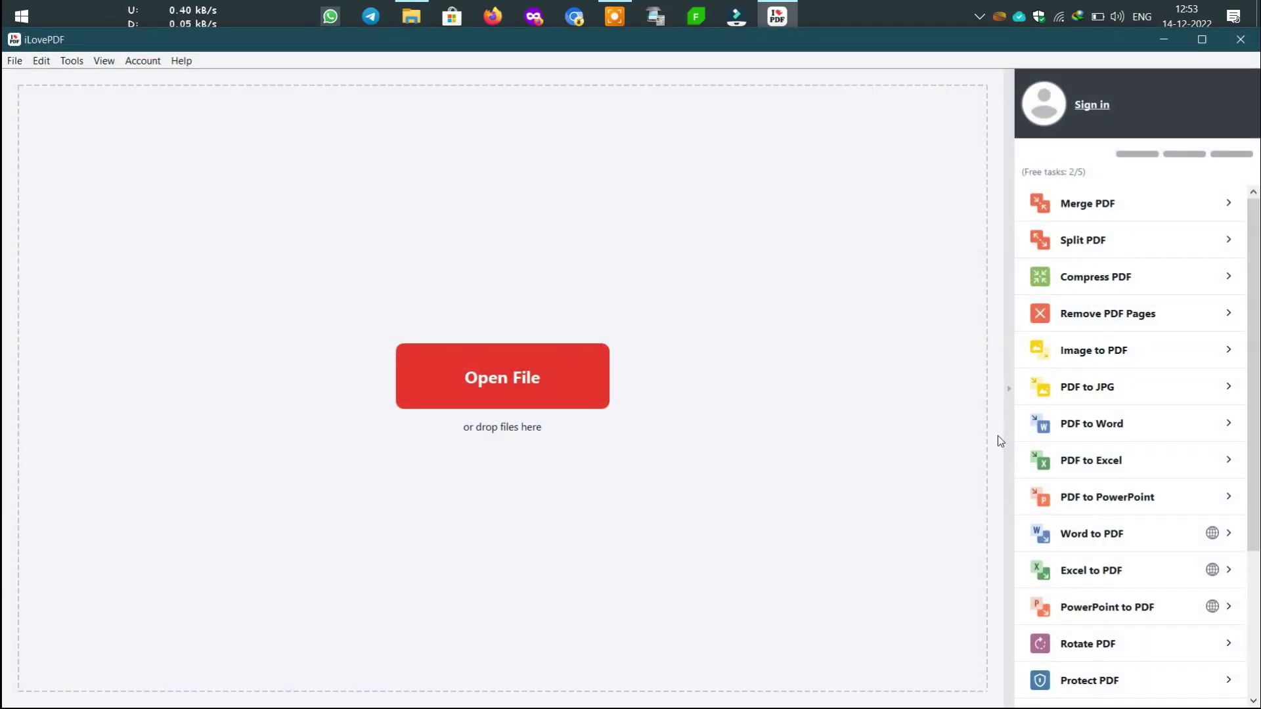
{"action": "scroll", "coordinate": [1129, 514], "scroll_direction": "down", "scroll_amount": 2}
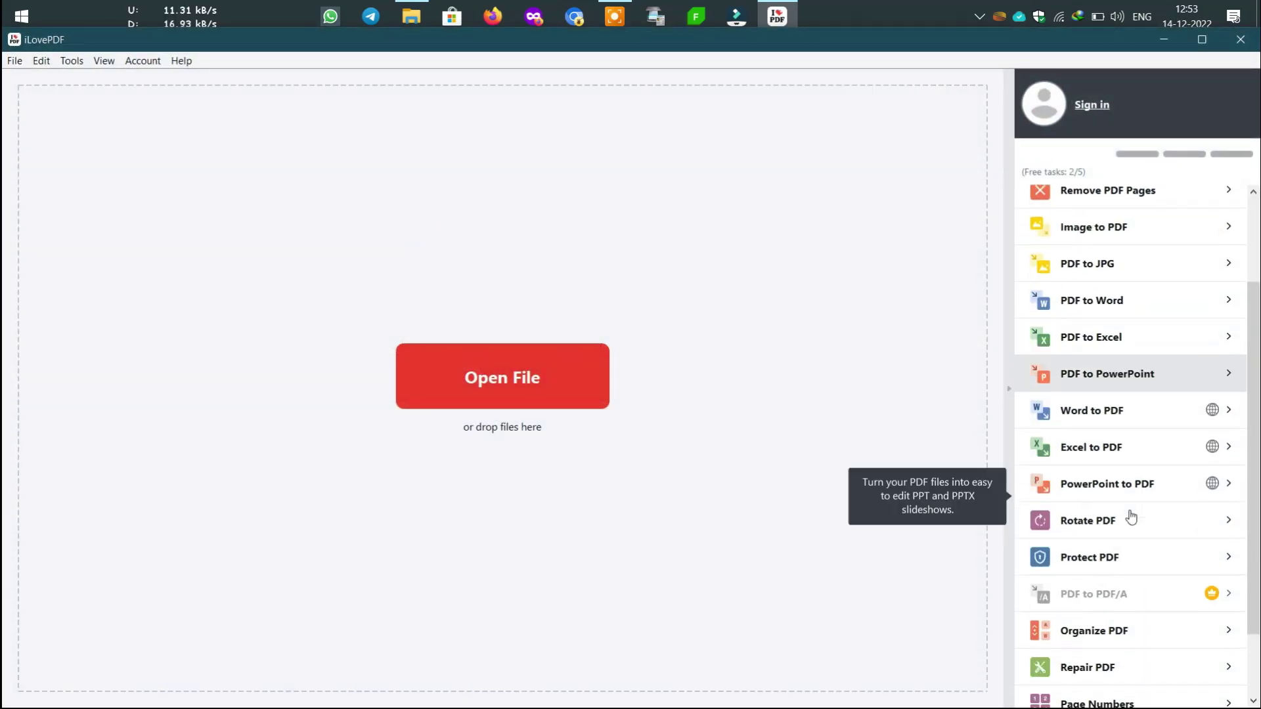
{"action": "left_click", "coordinate": [1166, 412]}
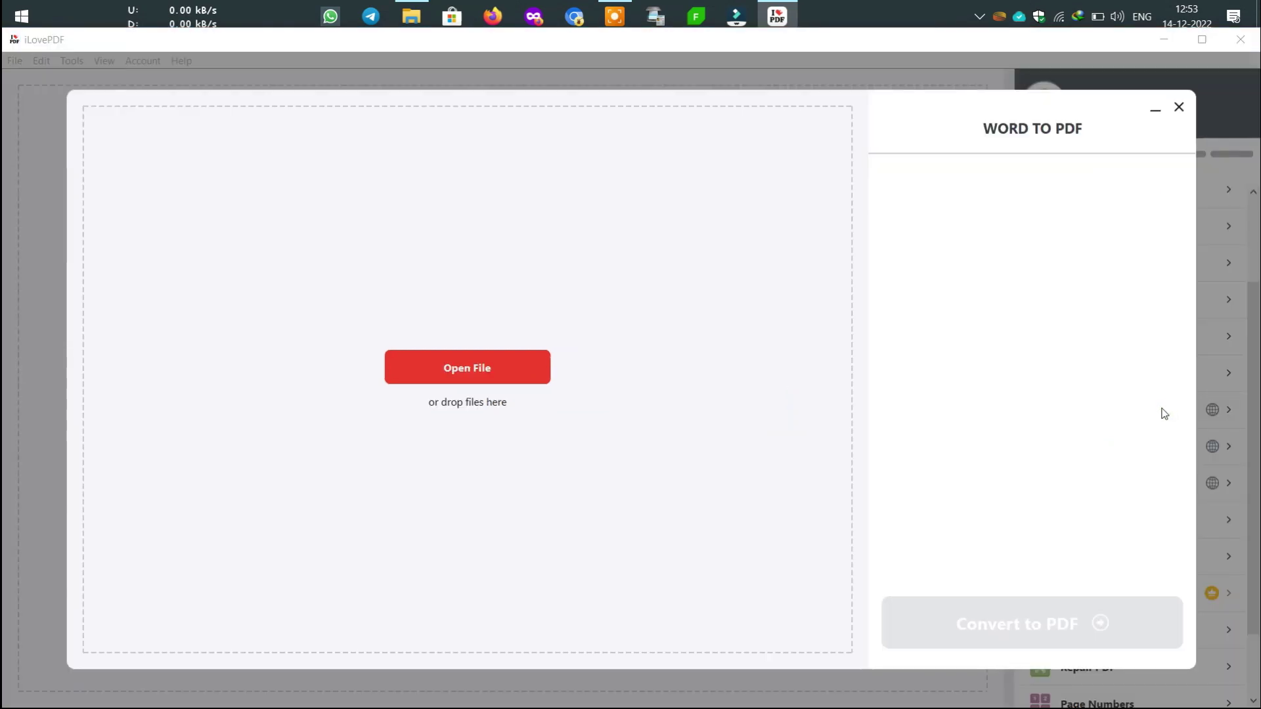
Step: Try to convert the internet connection test DOCX from the Desktop to PDF, and close iLovePDF
{"action": "left_click", "coordinate": [435, 361]}
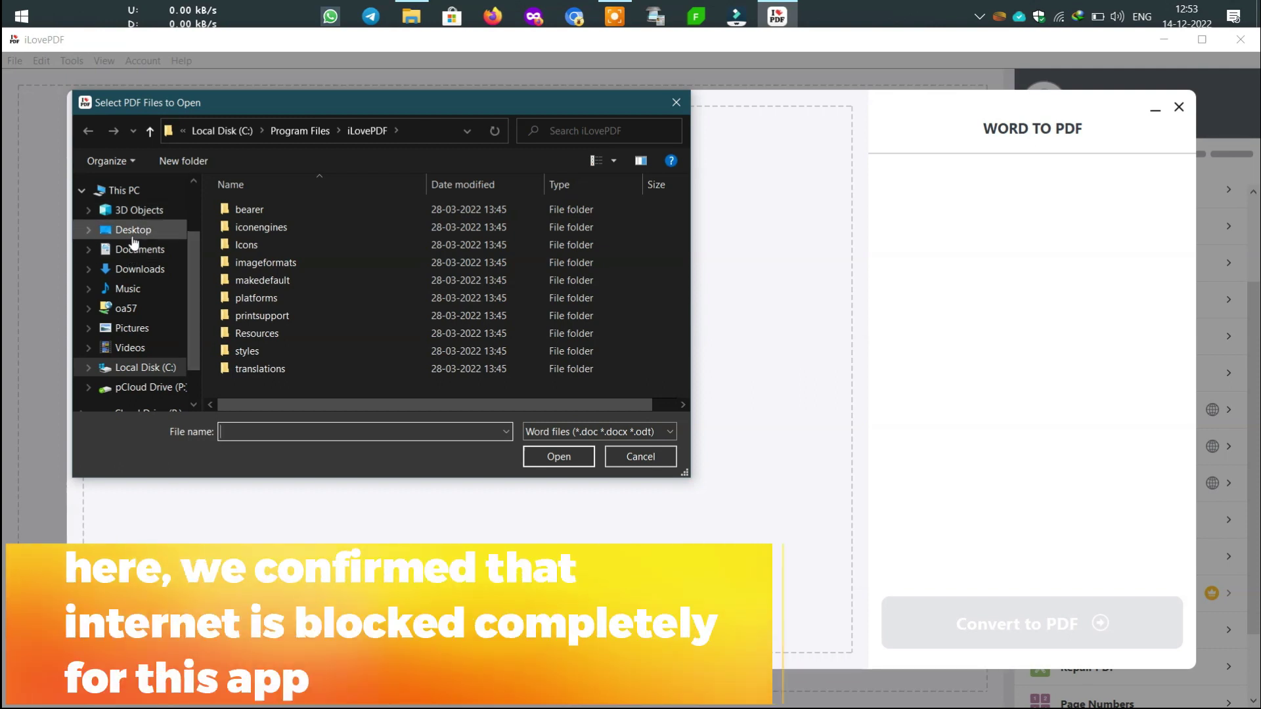
{"action": "left_click", "coordinate": [133, 230]}
{"action": "double_click", "coordinate": [254, 232]}
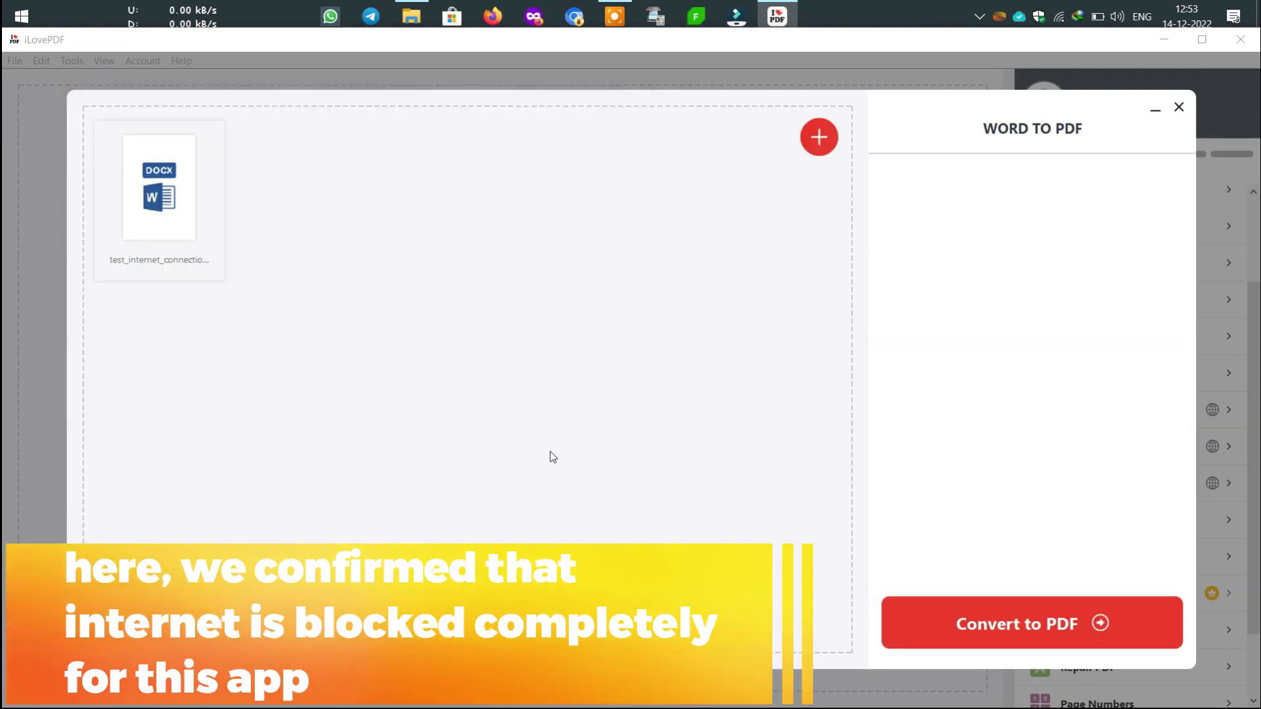
{"action": "left_click", "coordinate": [993, 631]}
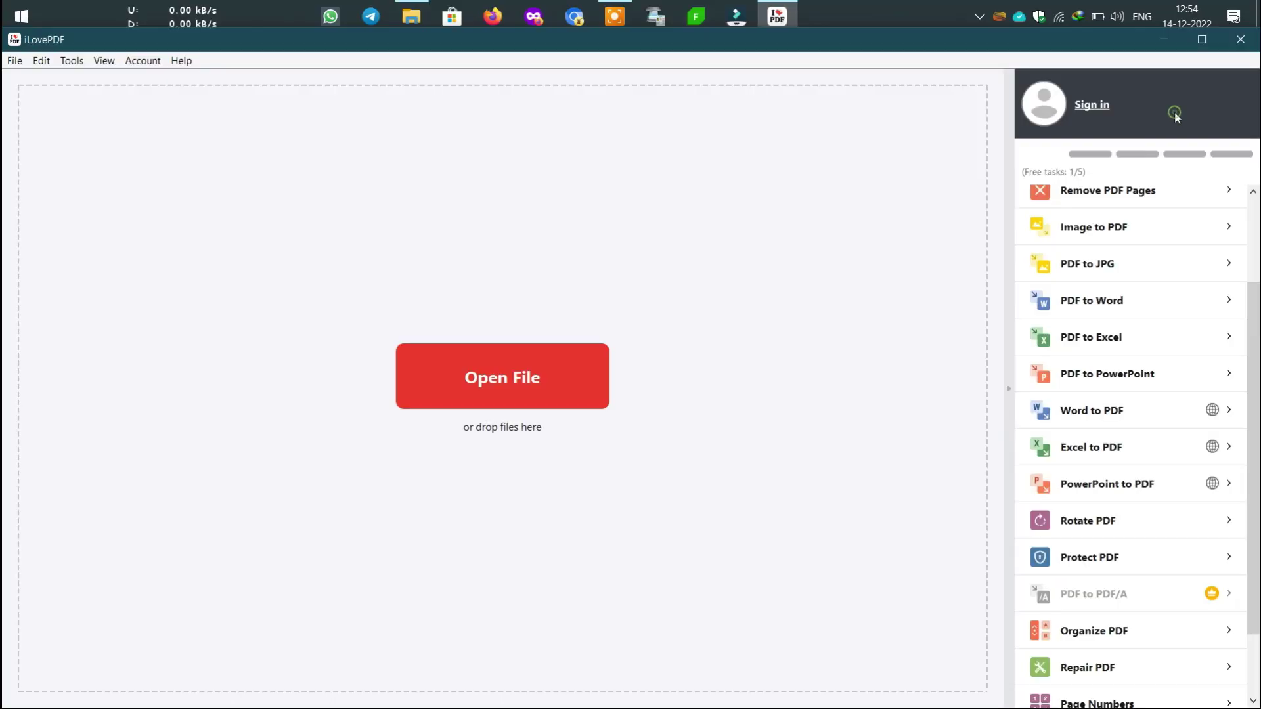
{"action": "left_click", "coordinate": [1178, 108]}
{"action": "left_click", "coordinate": [1240, 40]}
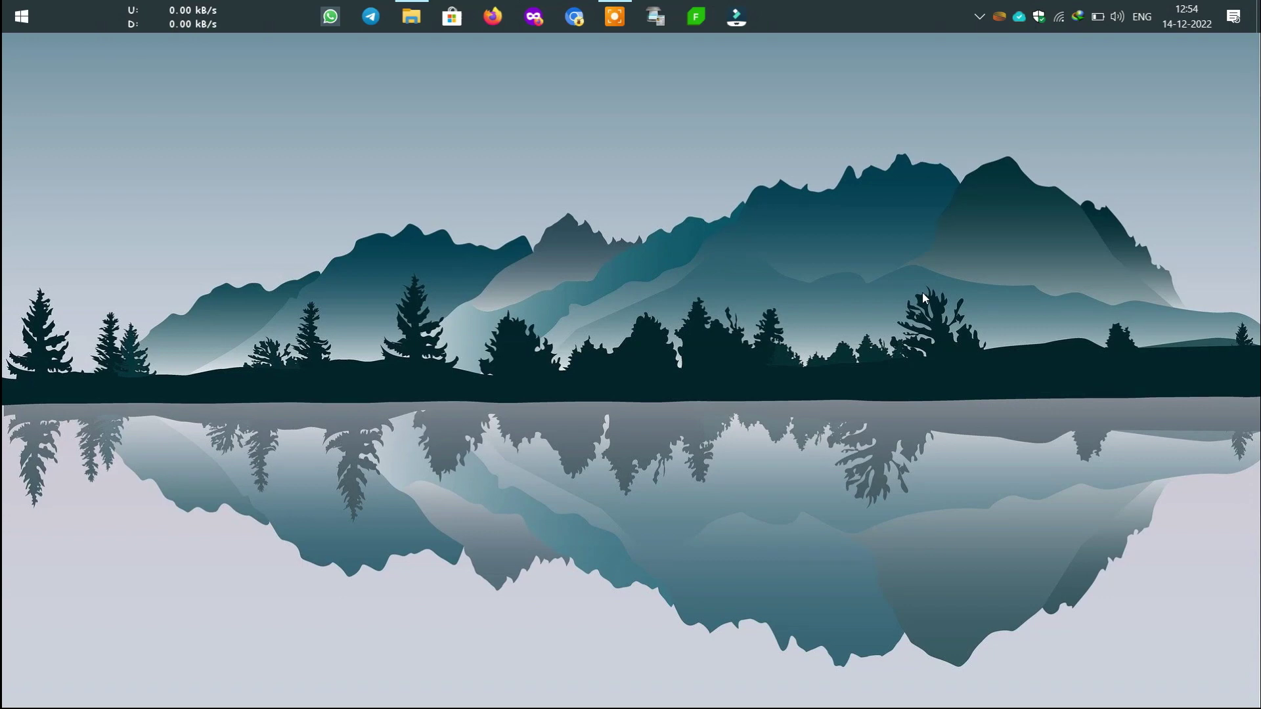